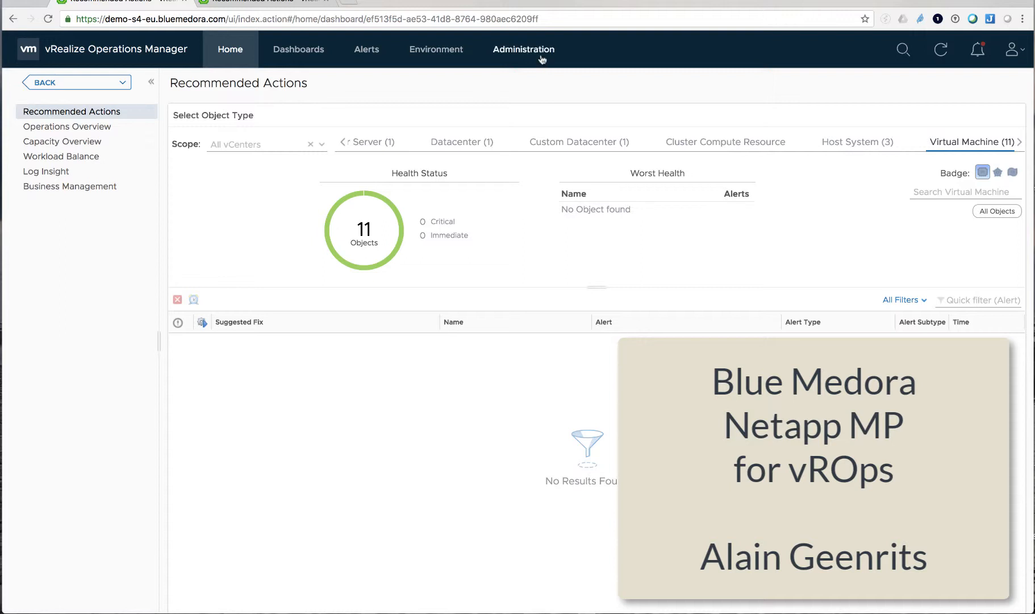
Open the Solutions administration page, look through the installed management packs, and select the NetApp Storage solution.
left_click(542, 54)
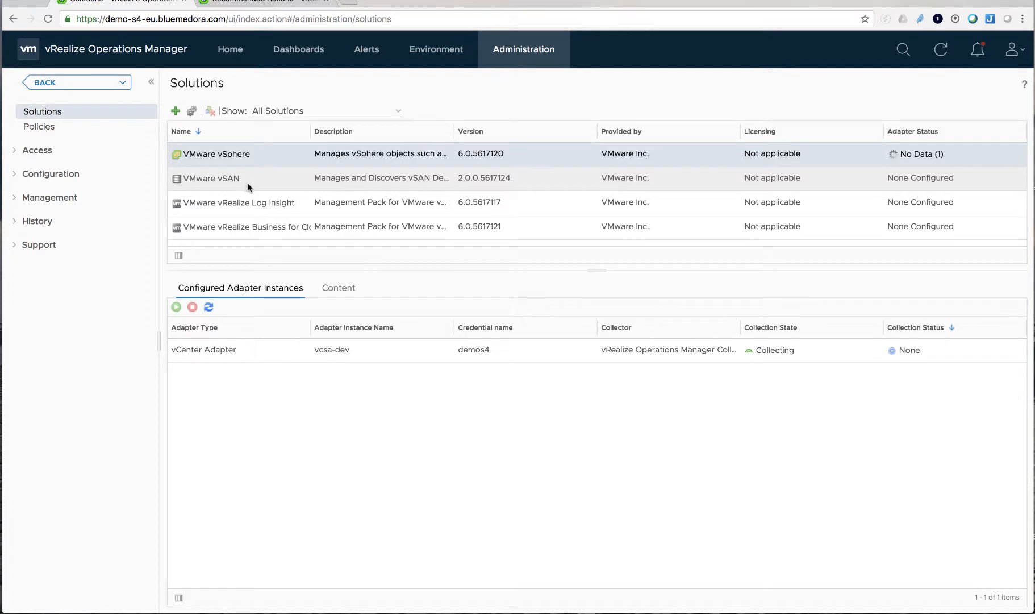
scroll(248, 183, "down", 3)
scroll(247, 182, "down", 2)
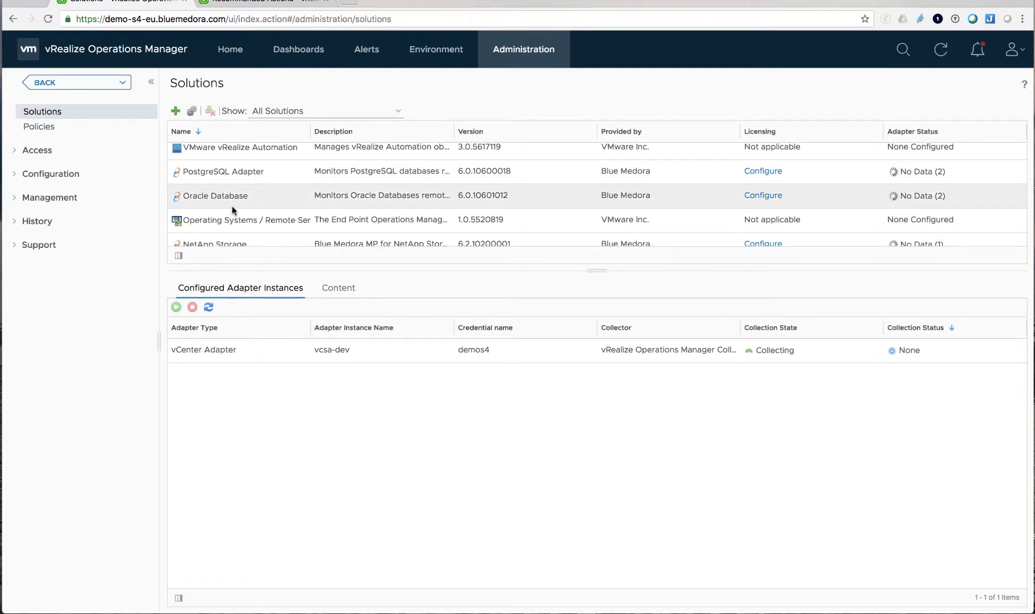
scroll(209, 194, "down", 3)
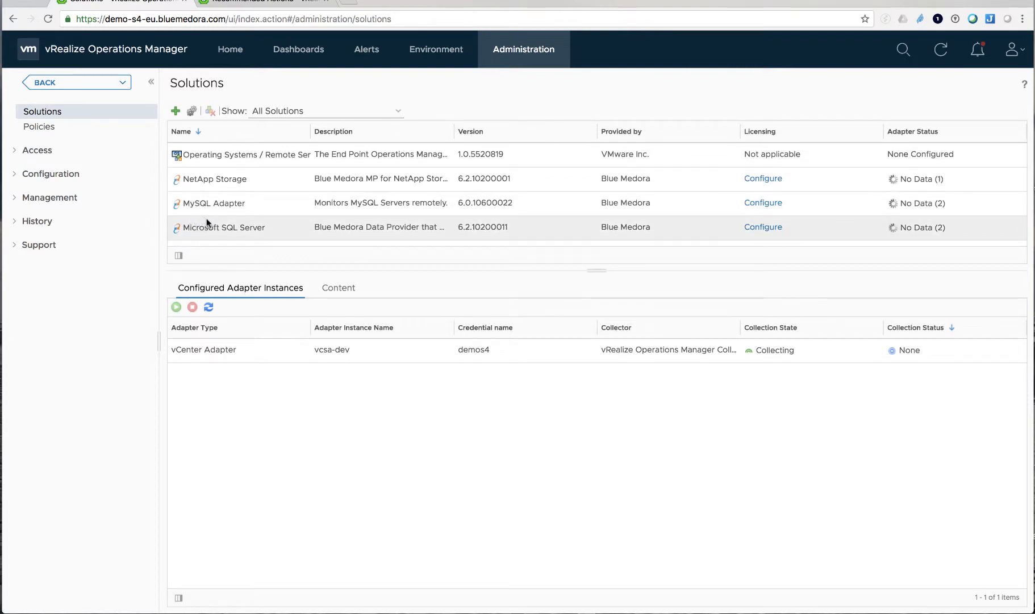
scroll(205, 221, "down", 5)
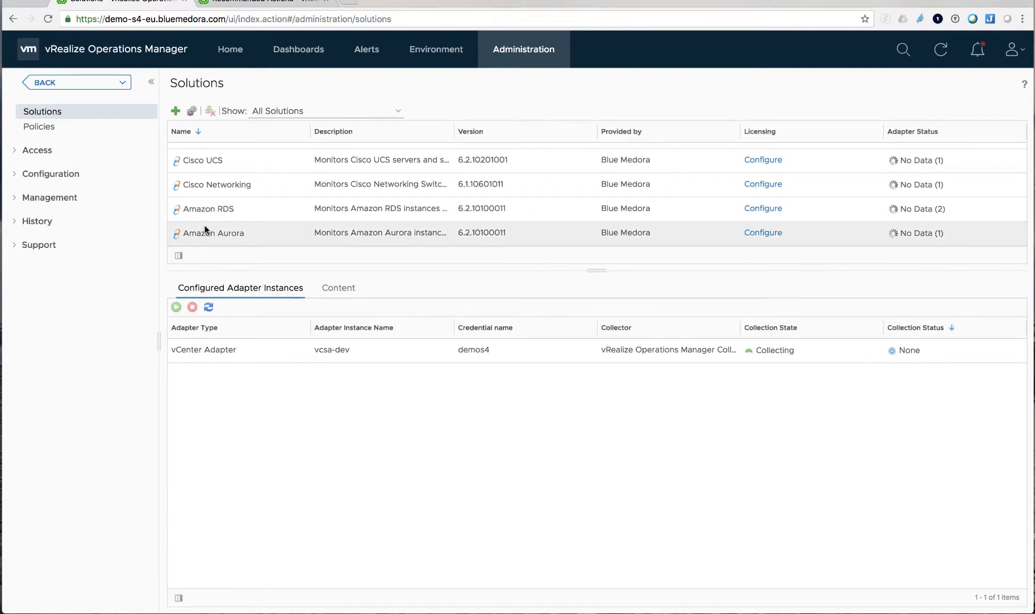
scroll(207, 224, "up", 4)
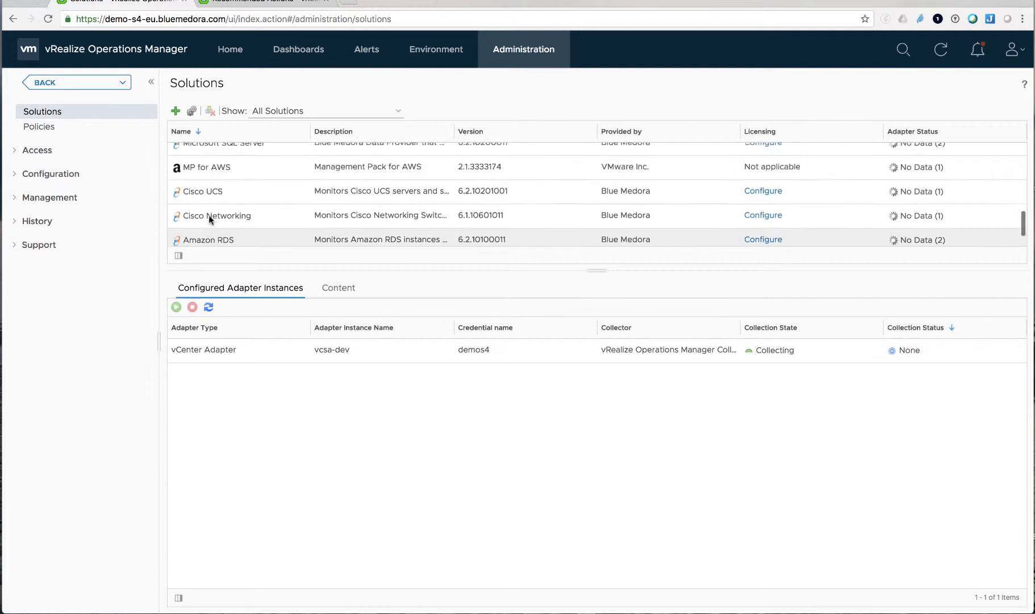
scroll(208, 215, "up", 2)
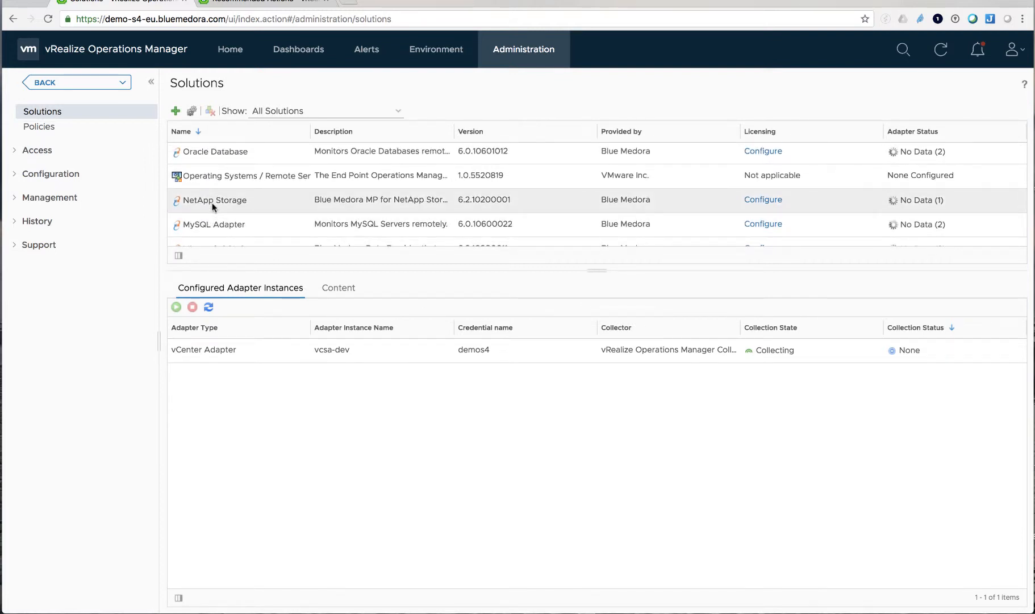
left_click(212, 202)
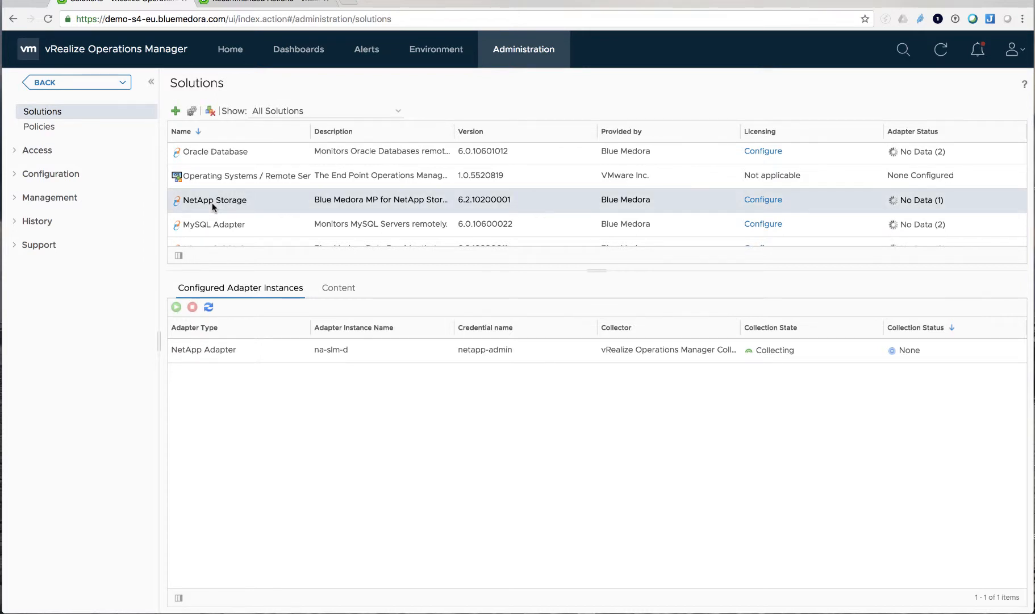
left_click(176, 111)
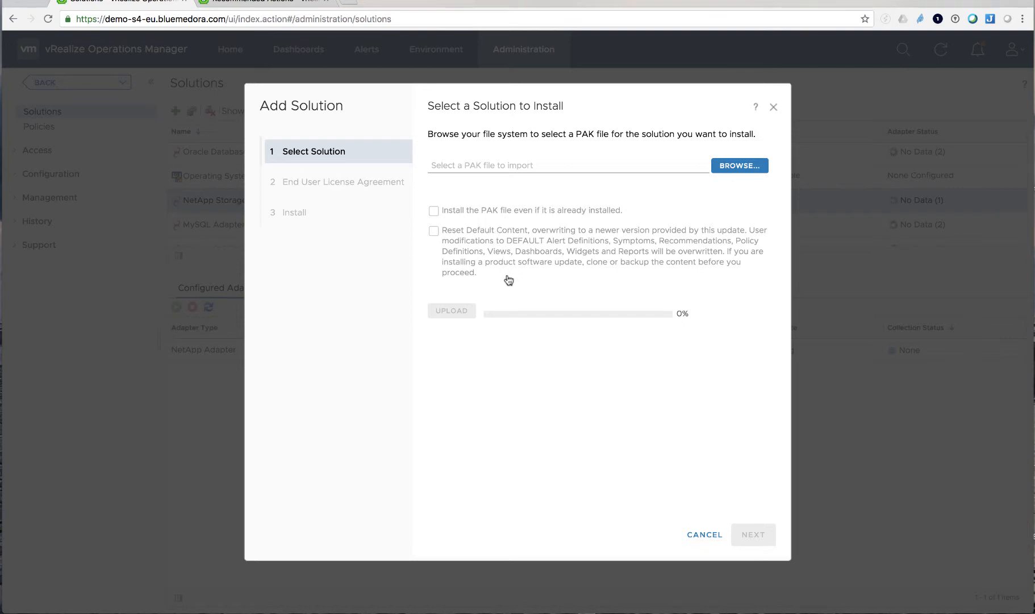
left_click(697, 537)
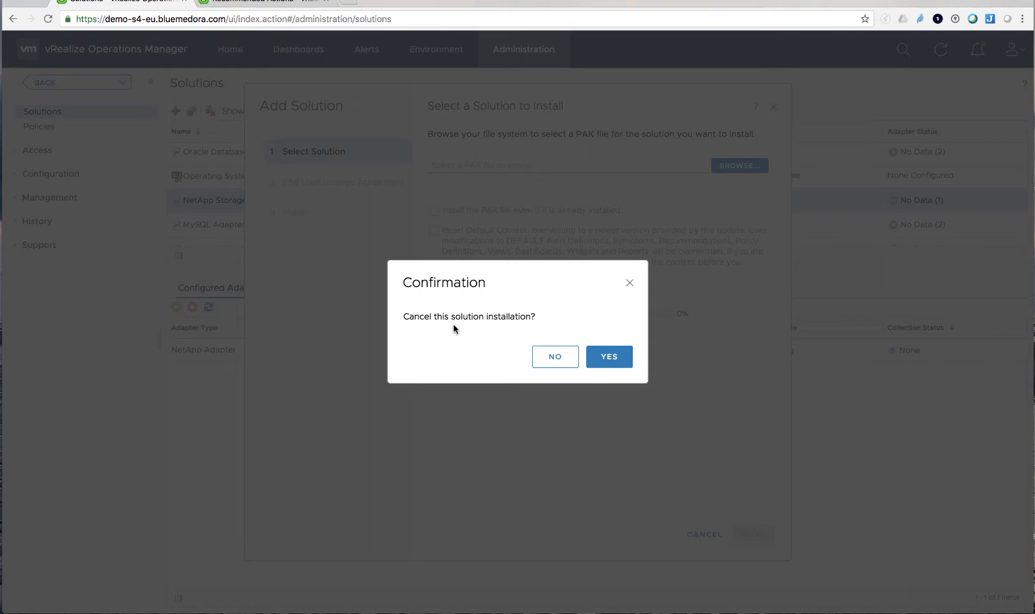
left_click(608, 362)
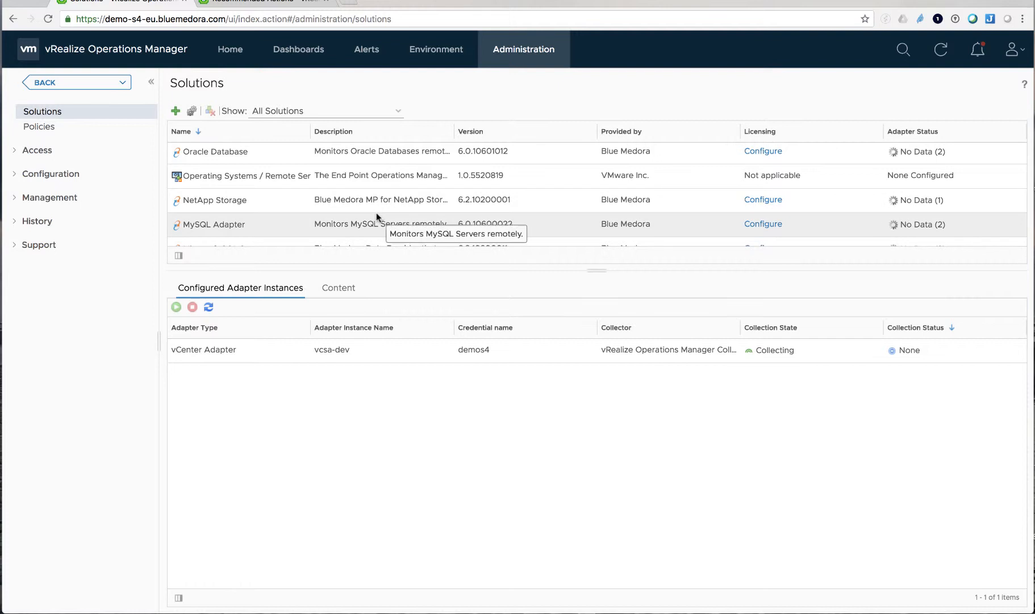
Review the NetApp Storage solution's adapter instance settings for na-sim-d, leaving them as they are.
left_click(279, 209)
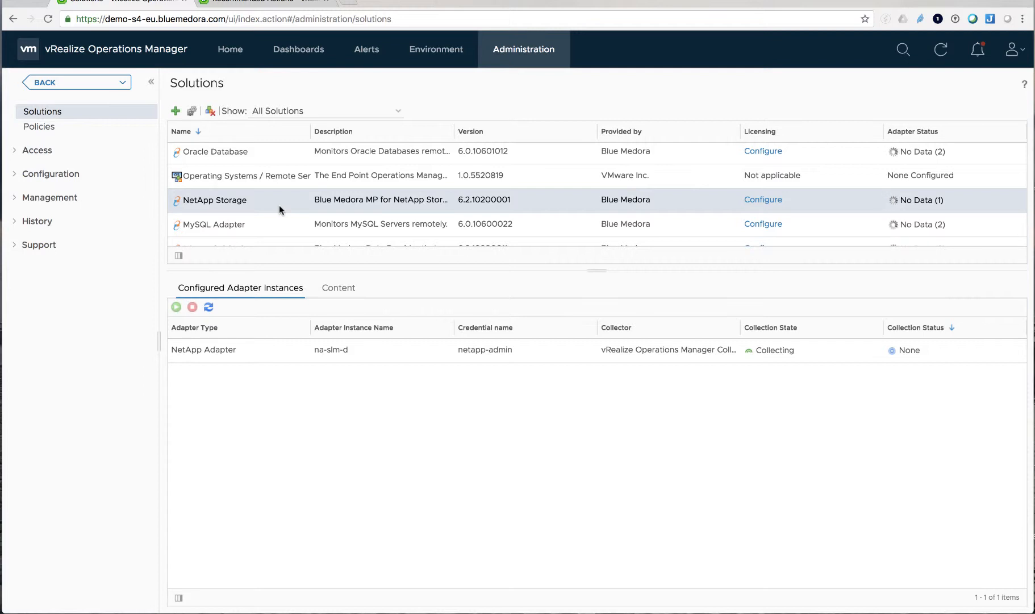
left_click(273, 354)
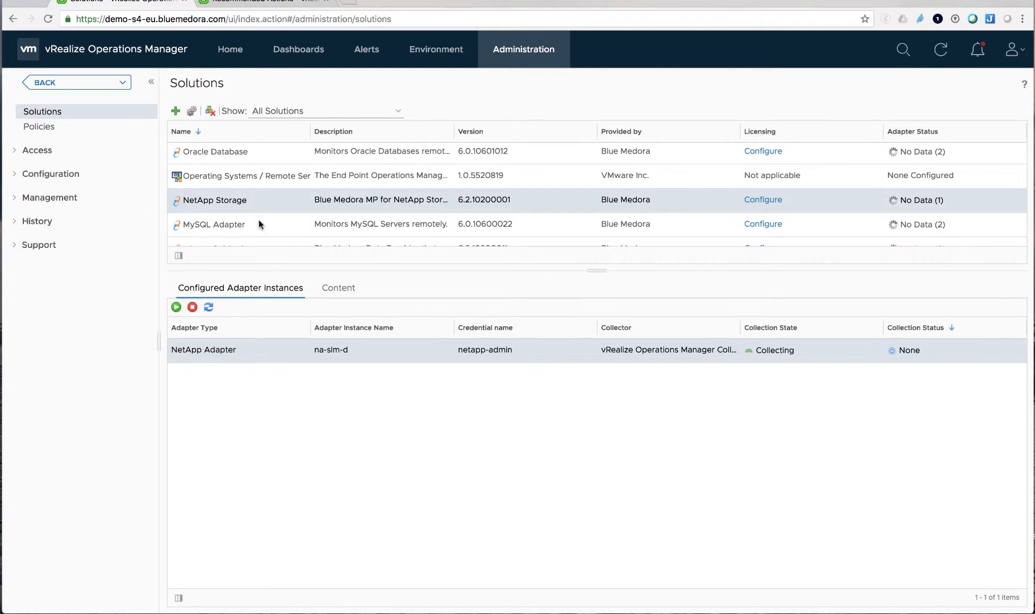
left_click(192, 113)
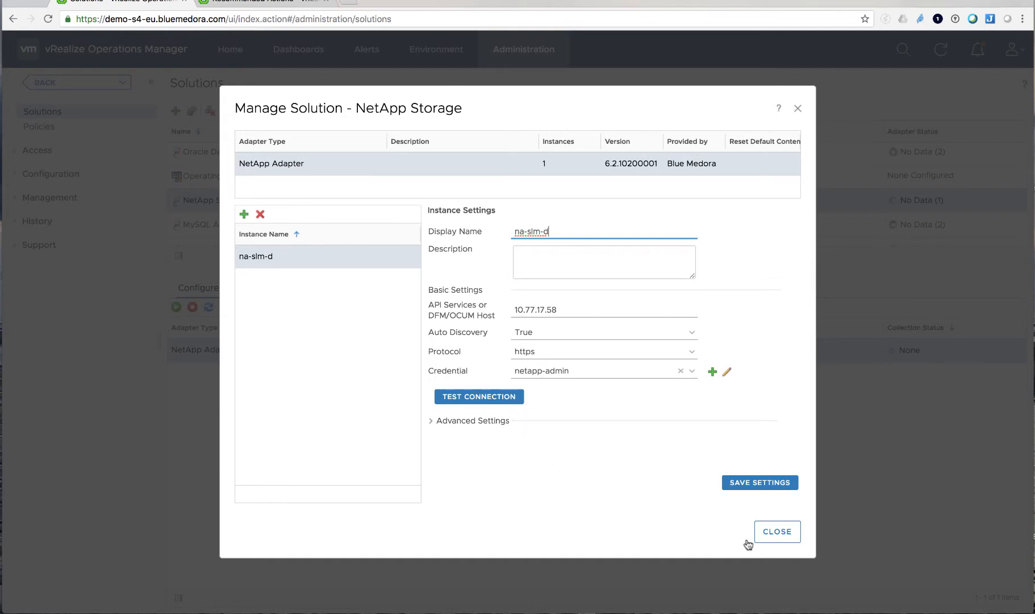
left_click(788, 532)
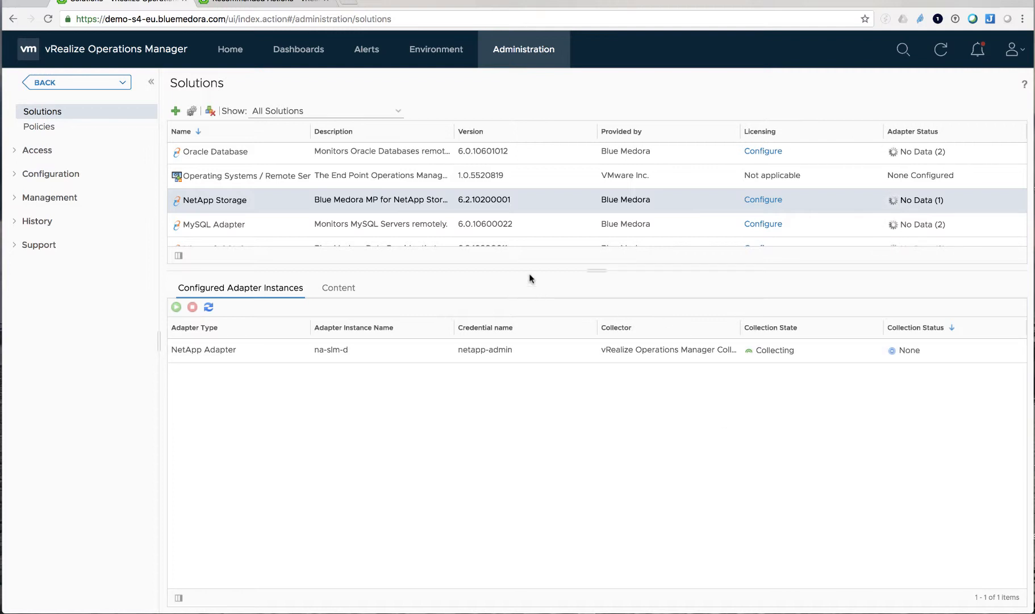
Open the NetApp inventory in the environment and expand NetApp Cluster down to the contents of fas3240c.
left_click(446, 55)
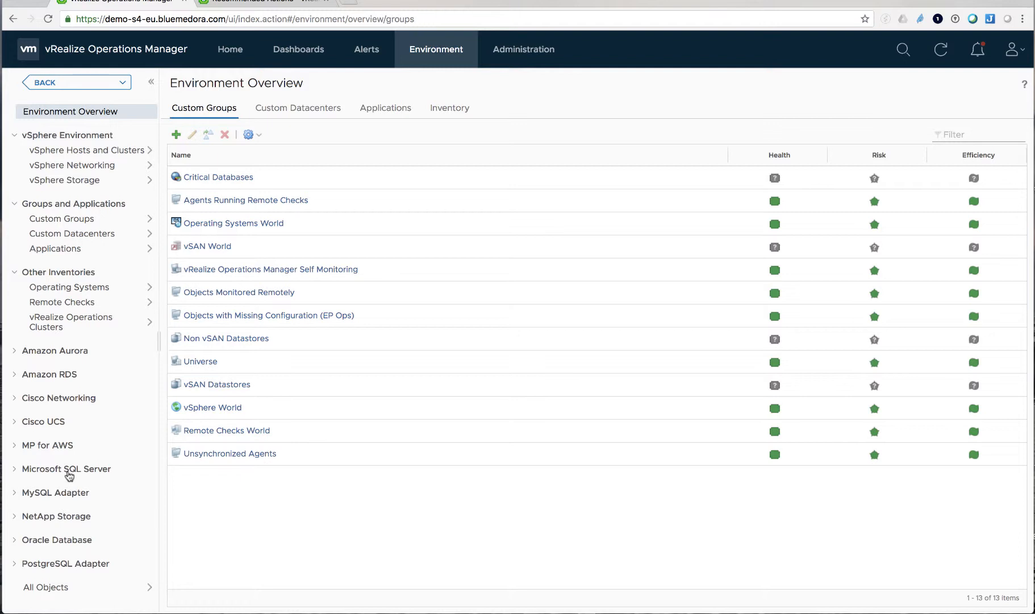
left_click(63, 517)
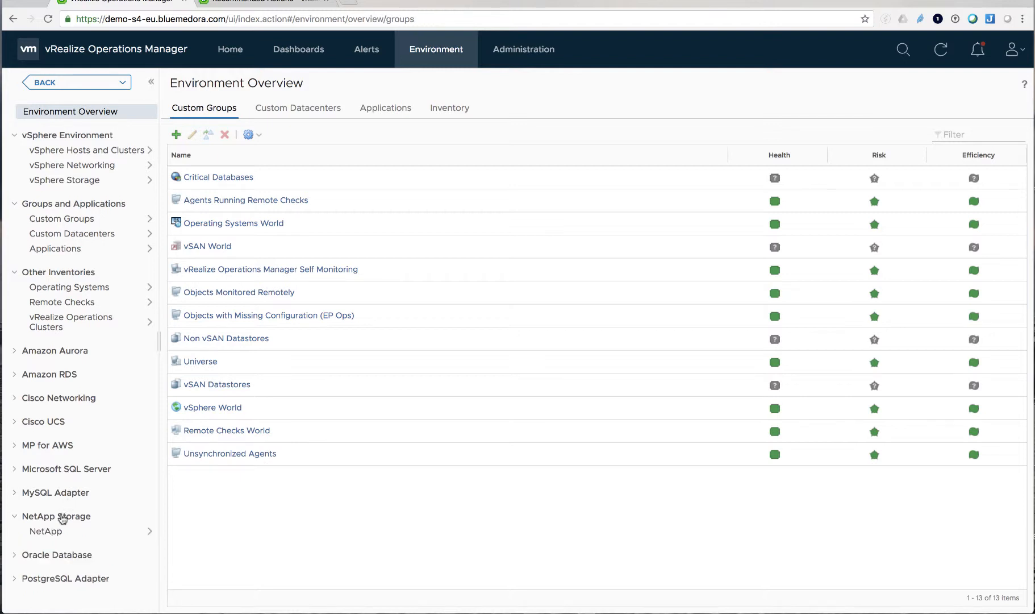
left_click(49, 533)
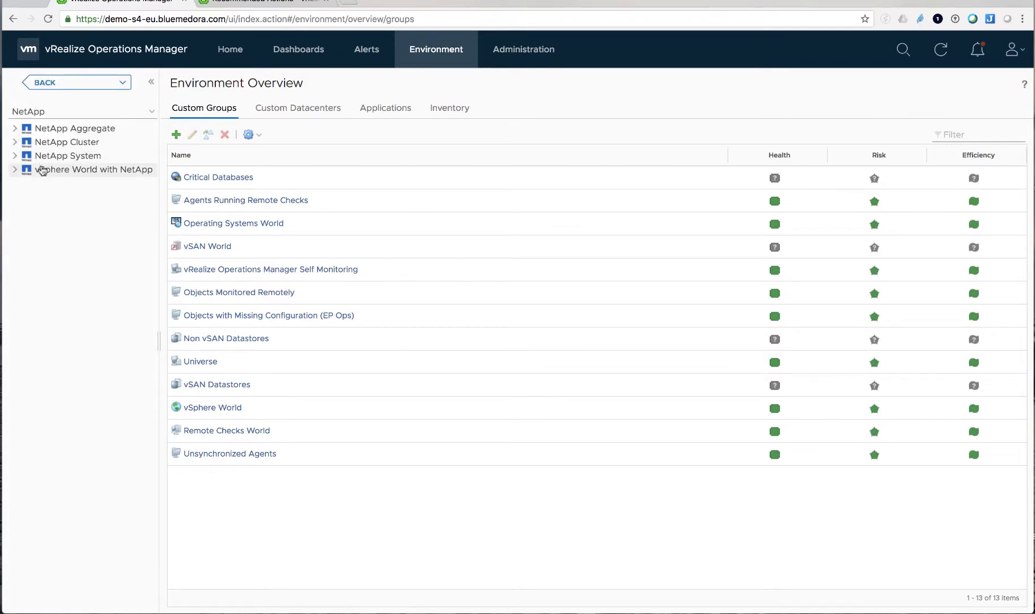
left_click(15, 142)
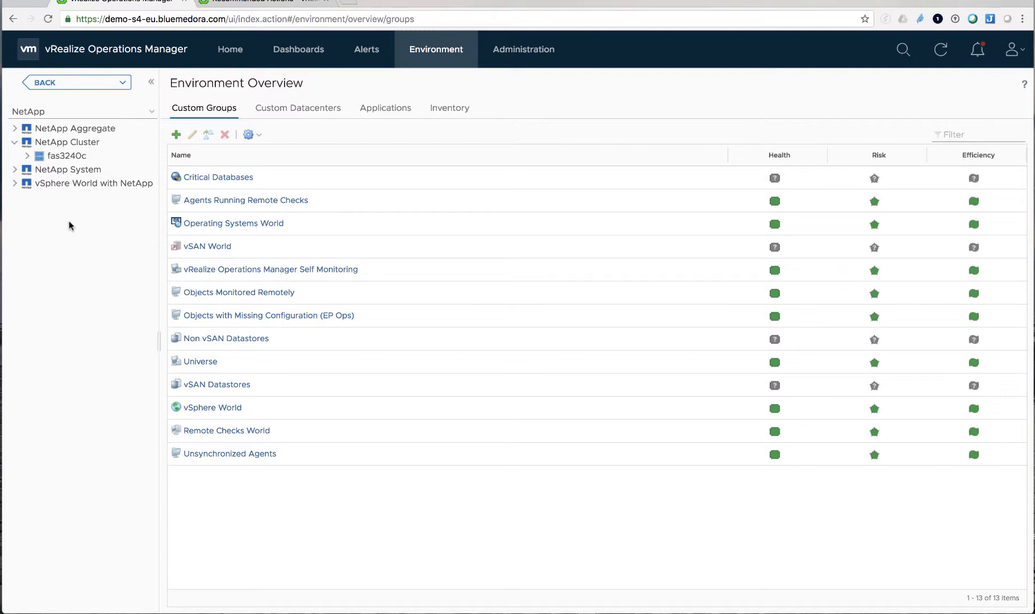
left_click(27, 156)
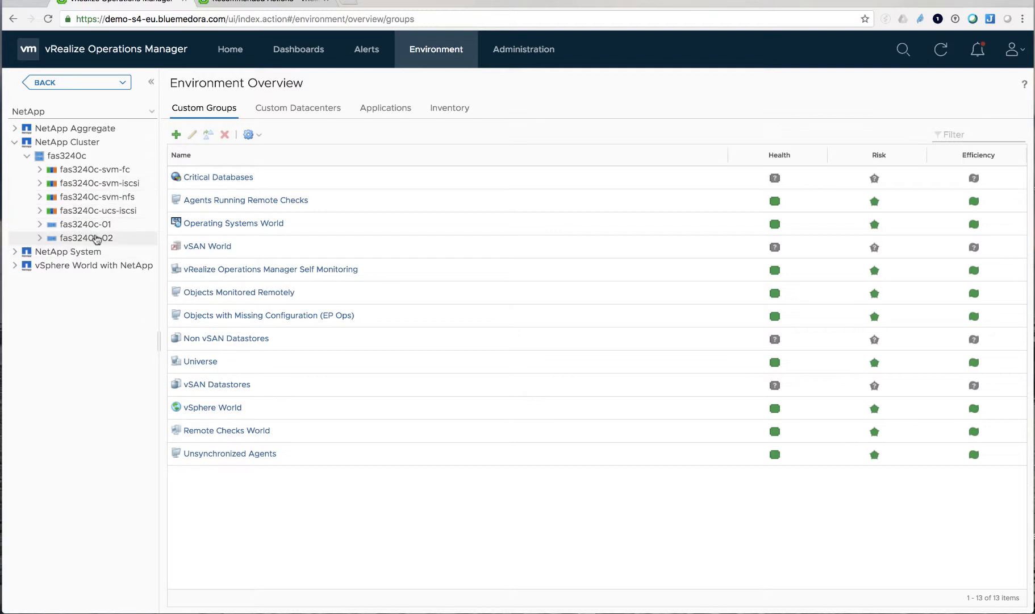
Expand node fas3240c-01 through aggregate aggr_2 and its NetApp iSCSI performance volume down to the datastore's virtual machines.
left_click(40, 225)
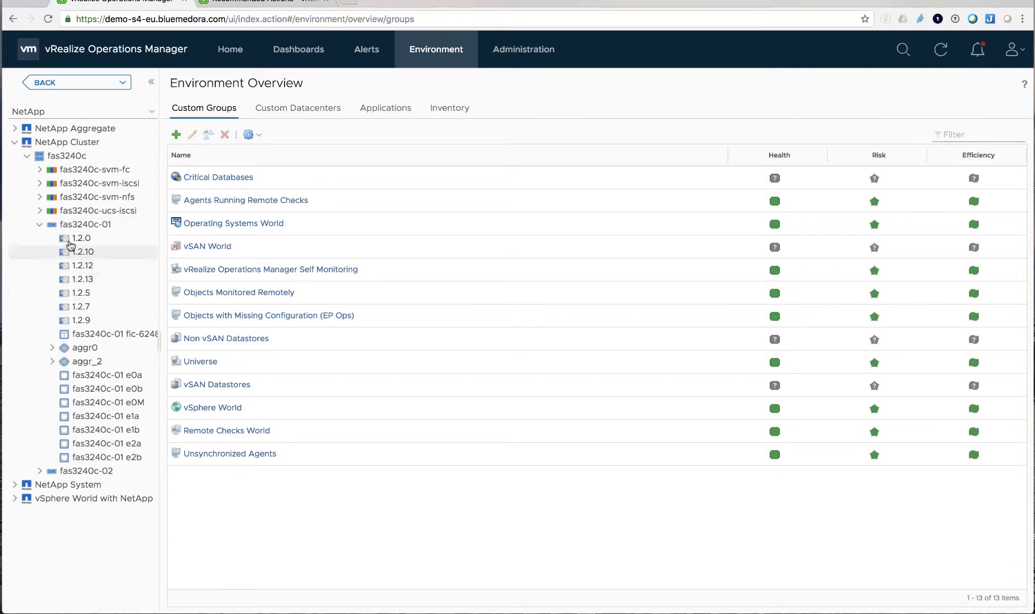
left_click(52, 362)
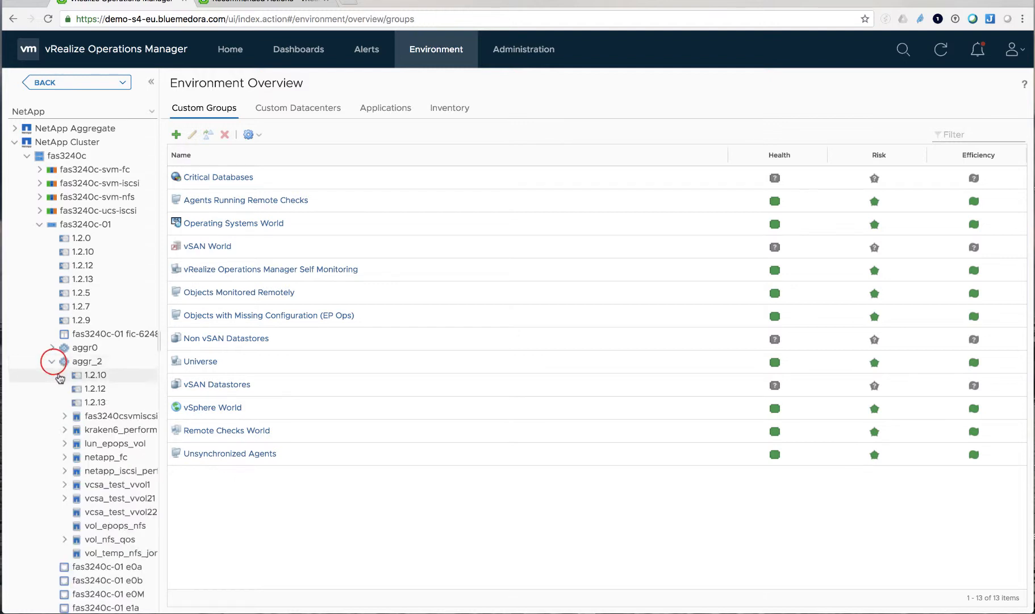
scroll(57, 375, "down", 3)
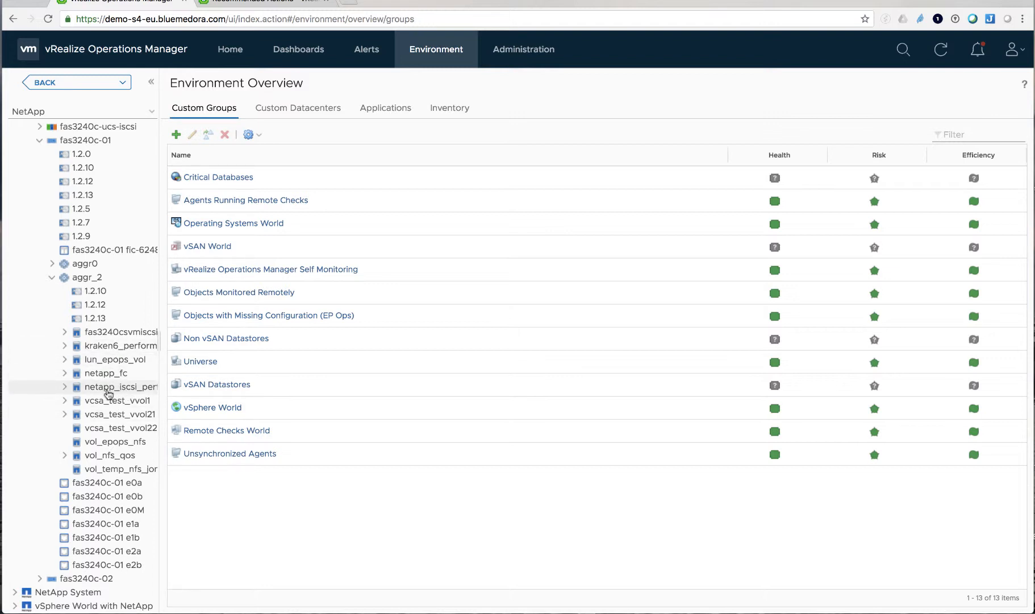
left_click(64, 387)
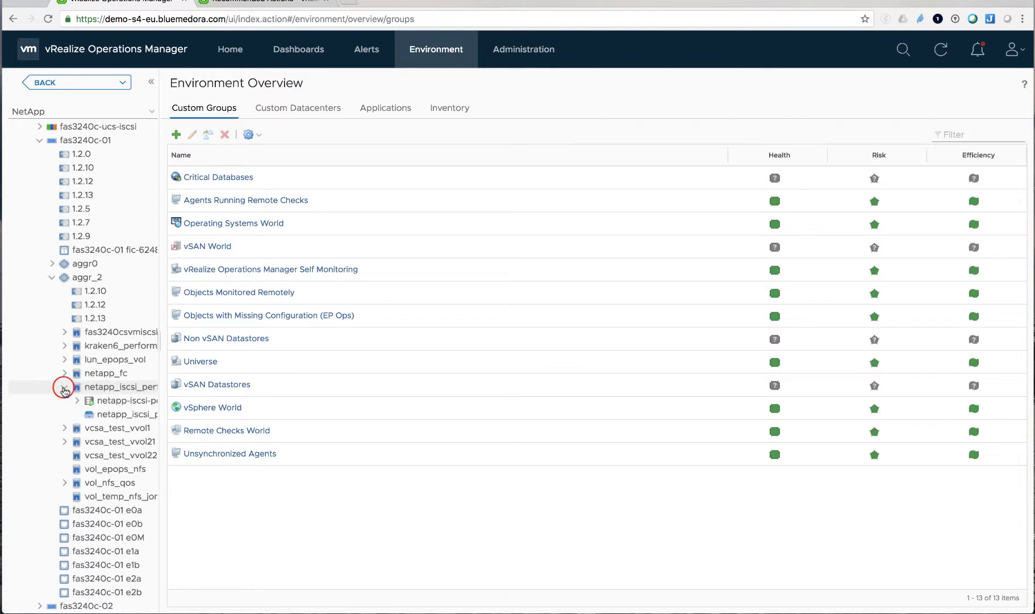
left_click(77, 402)
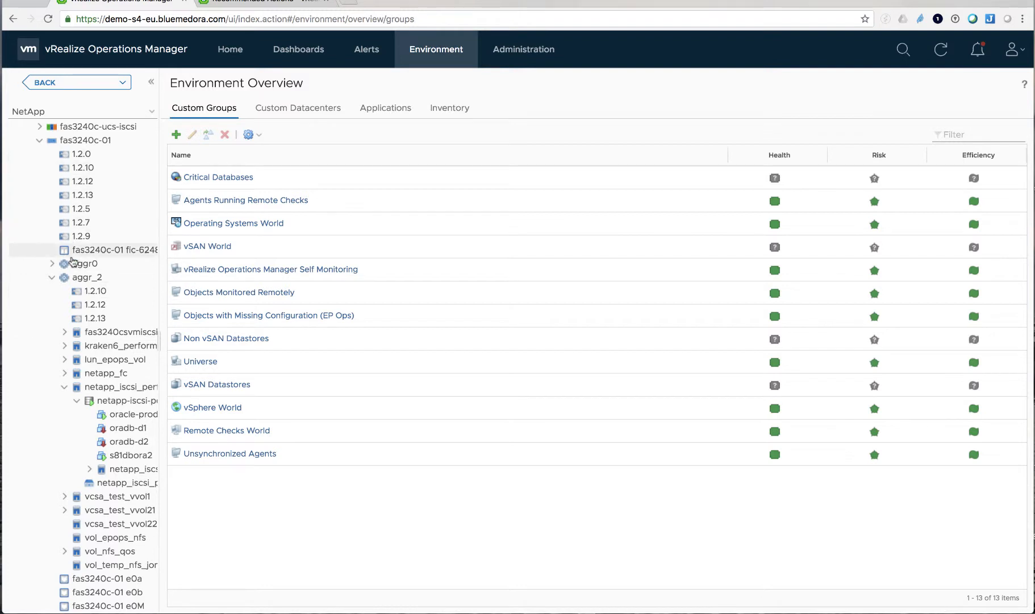
Open the summary of node fas3240c-01 and review its recommended actions, badge metrics and remaining capacity.
left_click(85, 140)
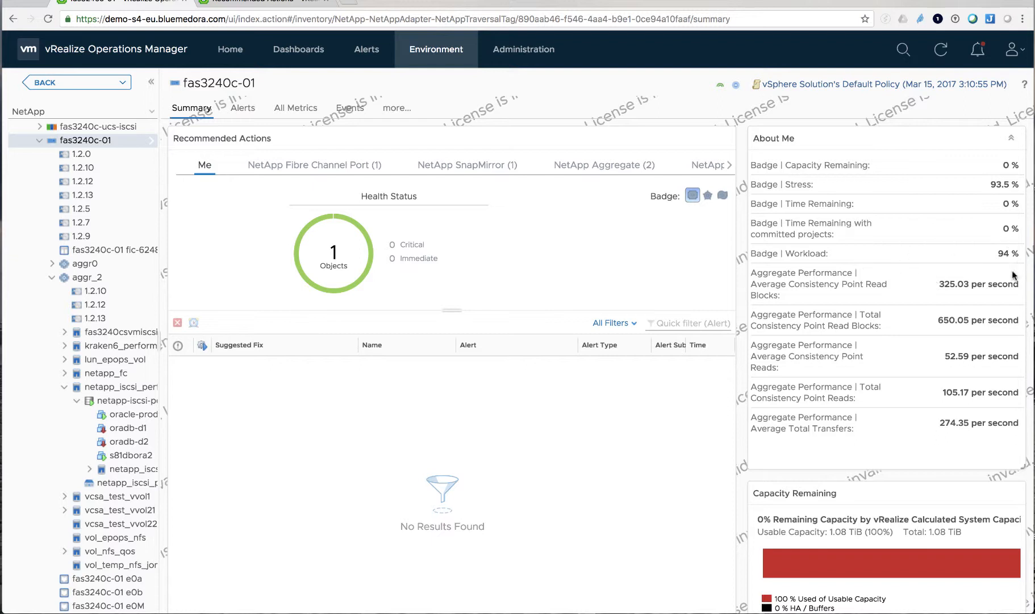
scroll(995, 284, "down", 1)
scroll(994, 286, "down", 2)
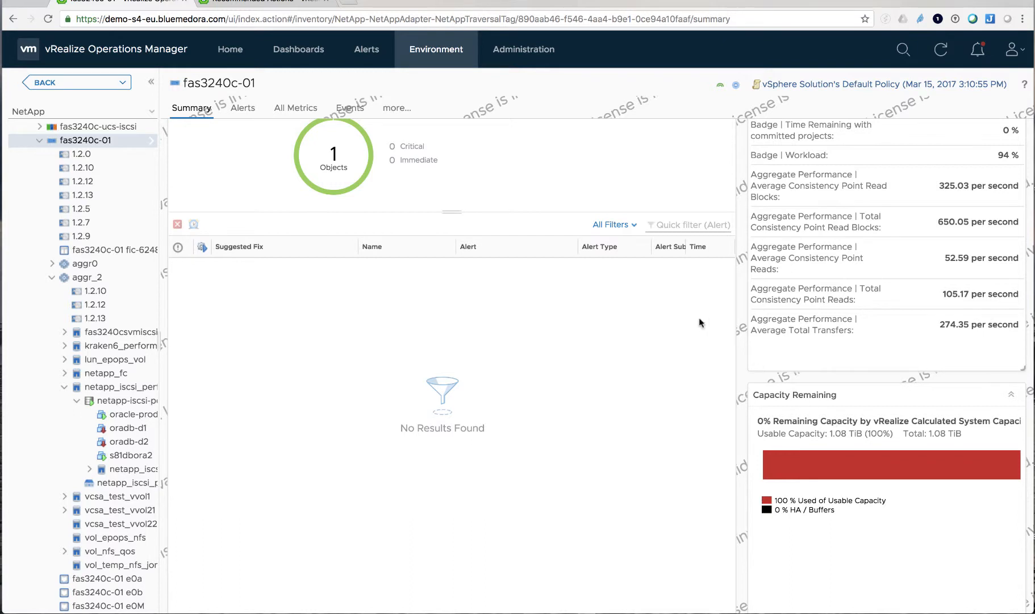
scroll(688, 307, "up", 3)
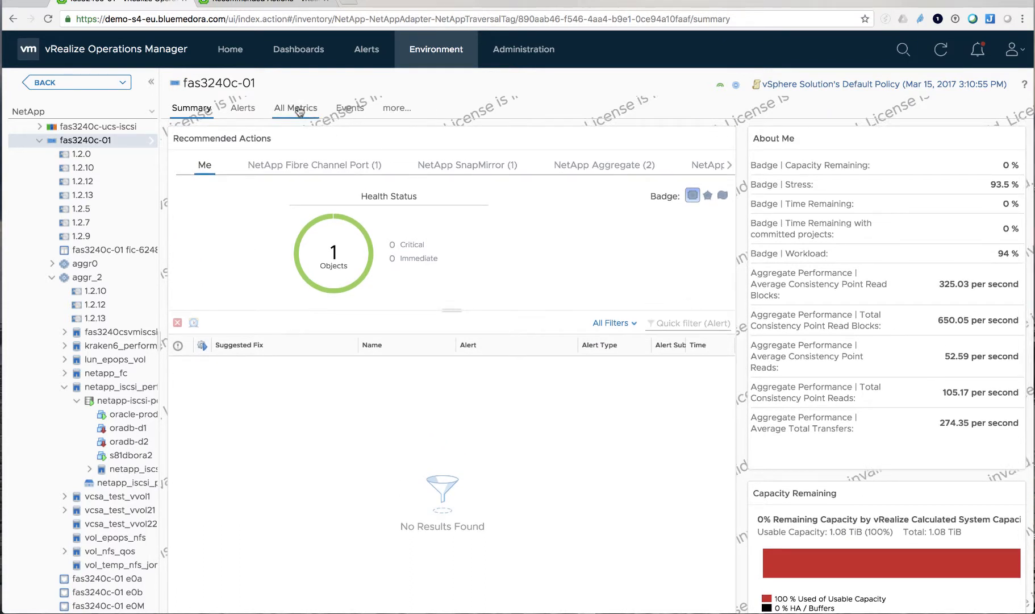
Chart the iSCSI Operations (per second) metric for fas3240c-01 from its full metric list and inspect the lowest point.
left_click(299, 110)
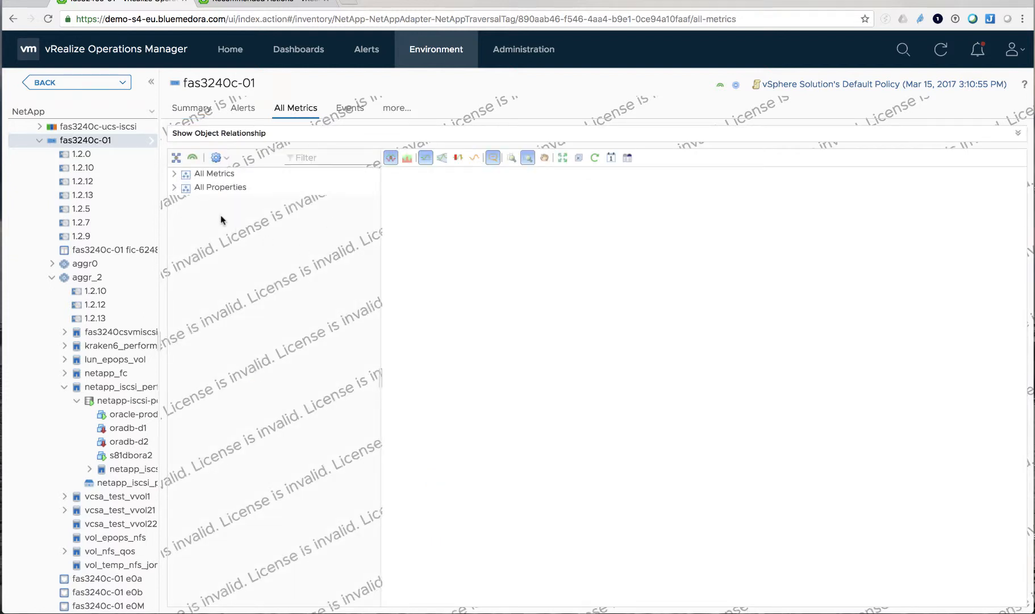
left_click(174, 175)
left_click(193, 257)
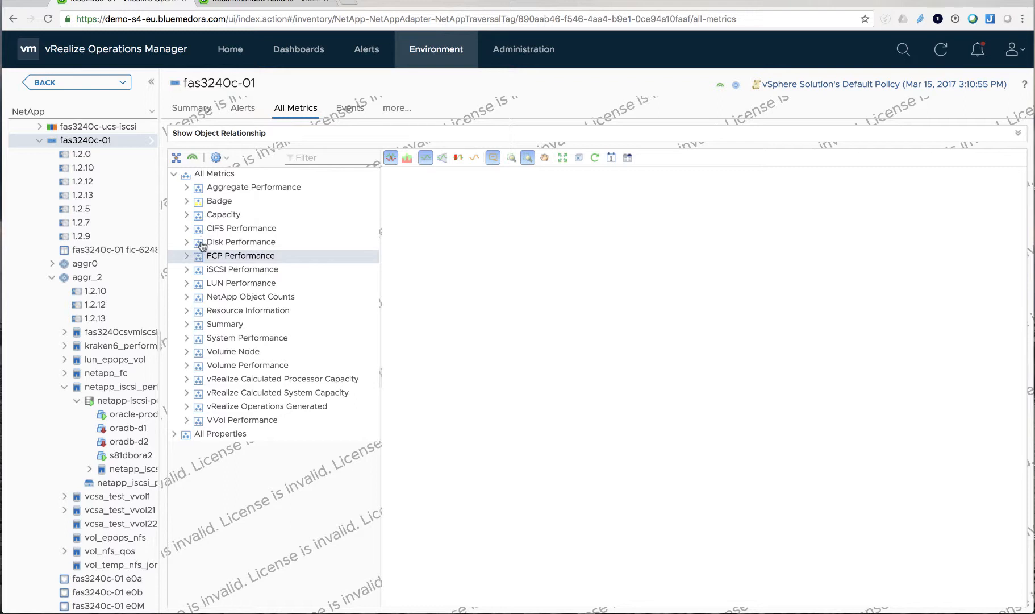
left_click(187, 271)
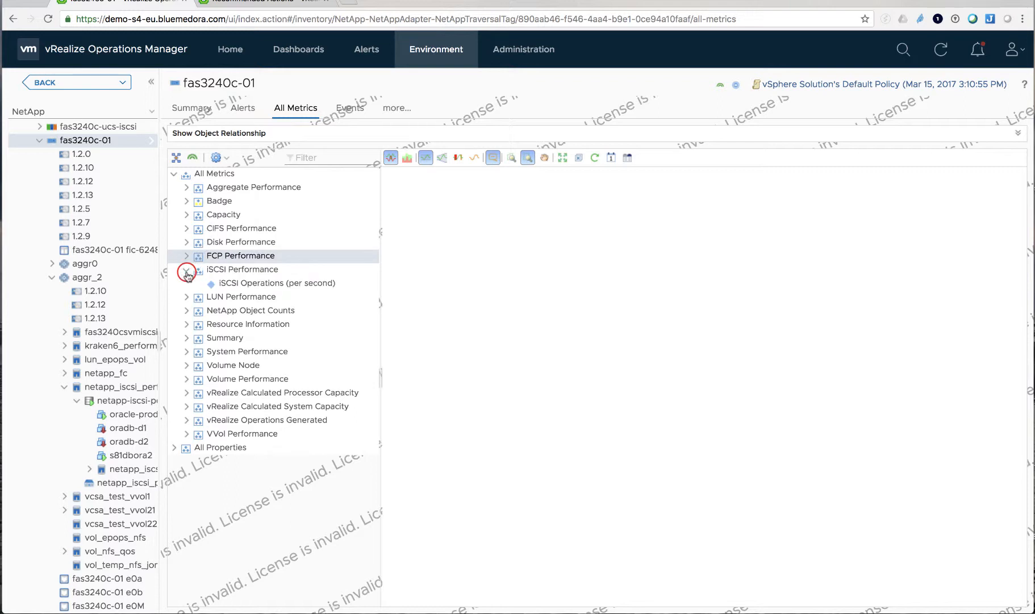
left_click(234, 283)
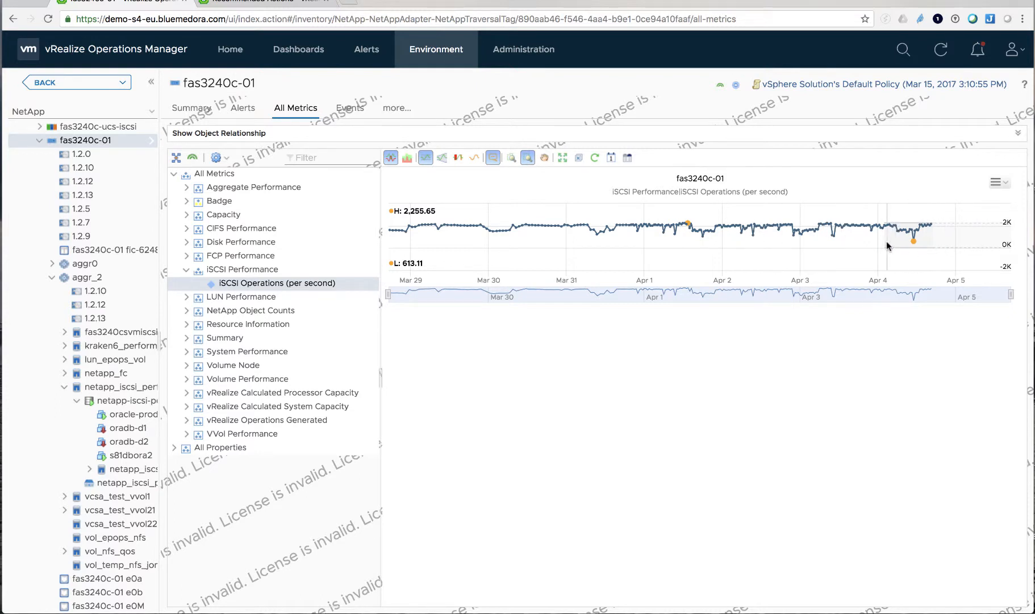
mouse_move(913, 244)
Expand the FCP and Disk Performance metric groups and select the second Total Total Operations (per second) disk metric.
left_click(187, 256)
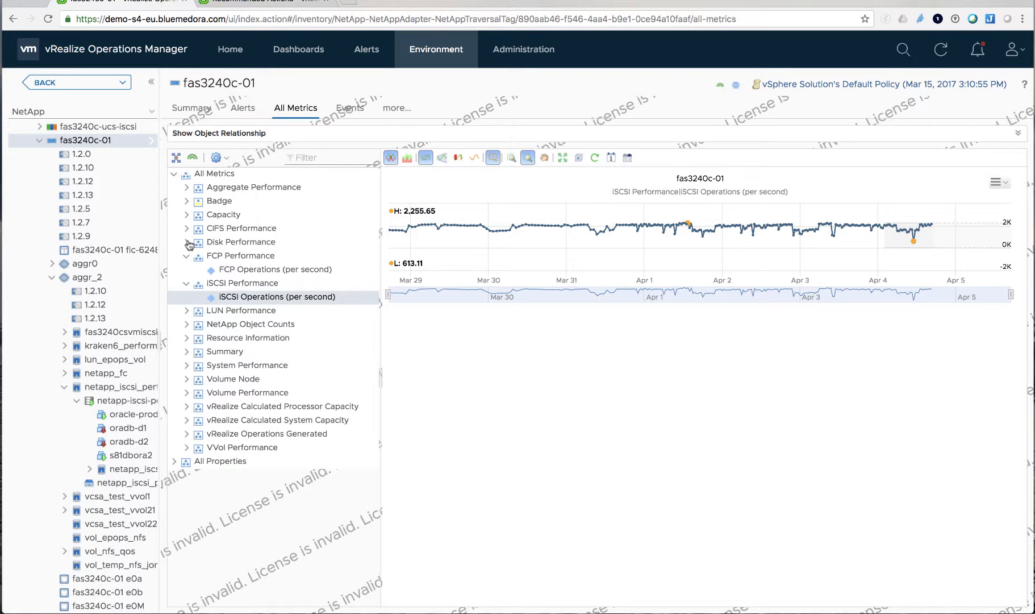
left_click(187, 243)
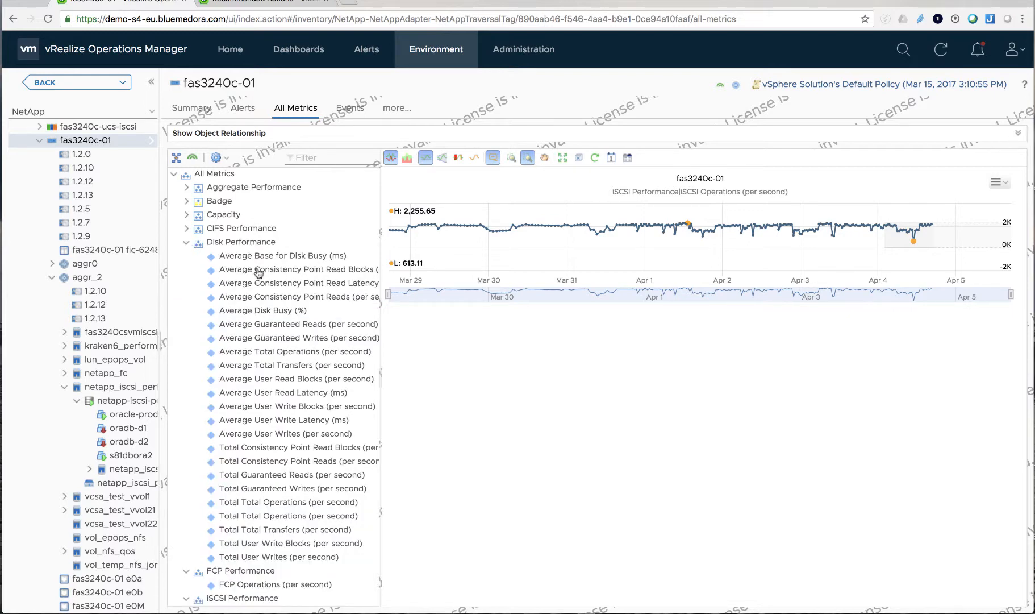
scroll(265, 329, "down", 1)
scroll(264, 328, "down", 3)
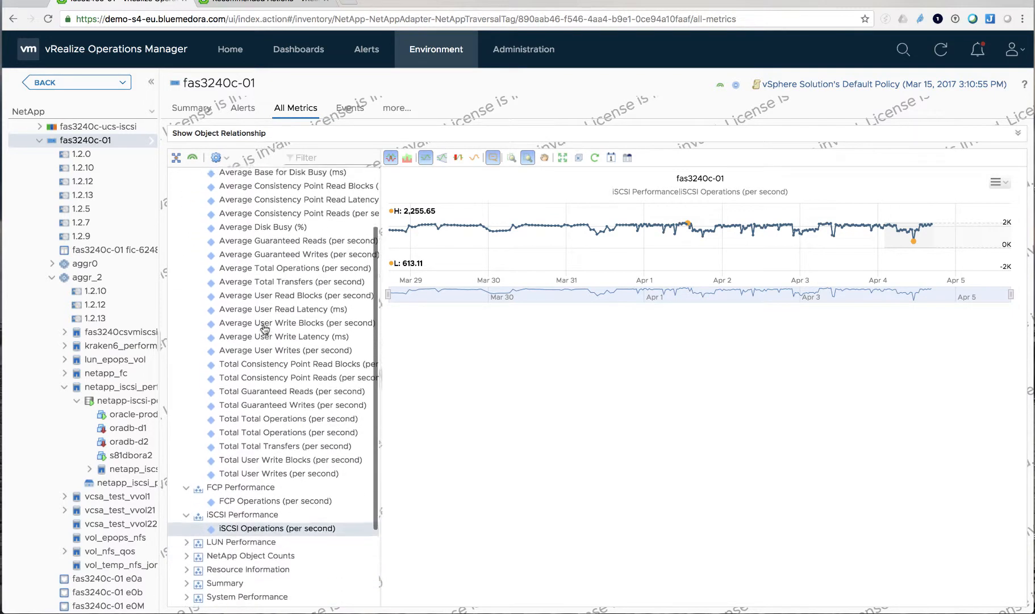
left_click(269, 431)
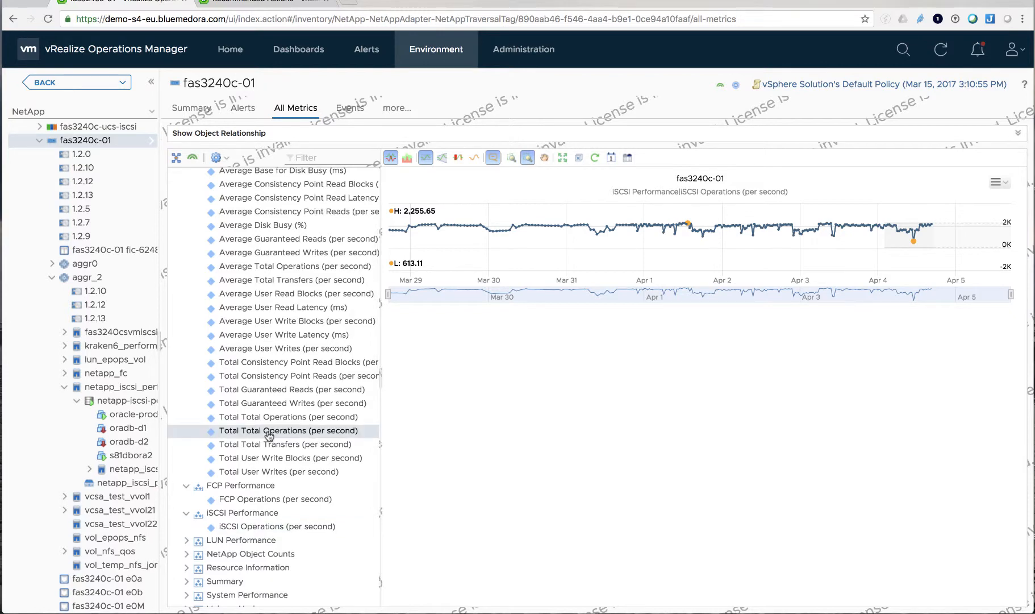
Switch to the volume netapp_iscsi_perf_vol under aggr_2 and close both fas3240c-01 metric charts.
scroll(269, 435, "down", 3)
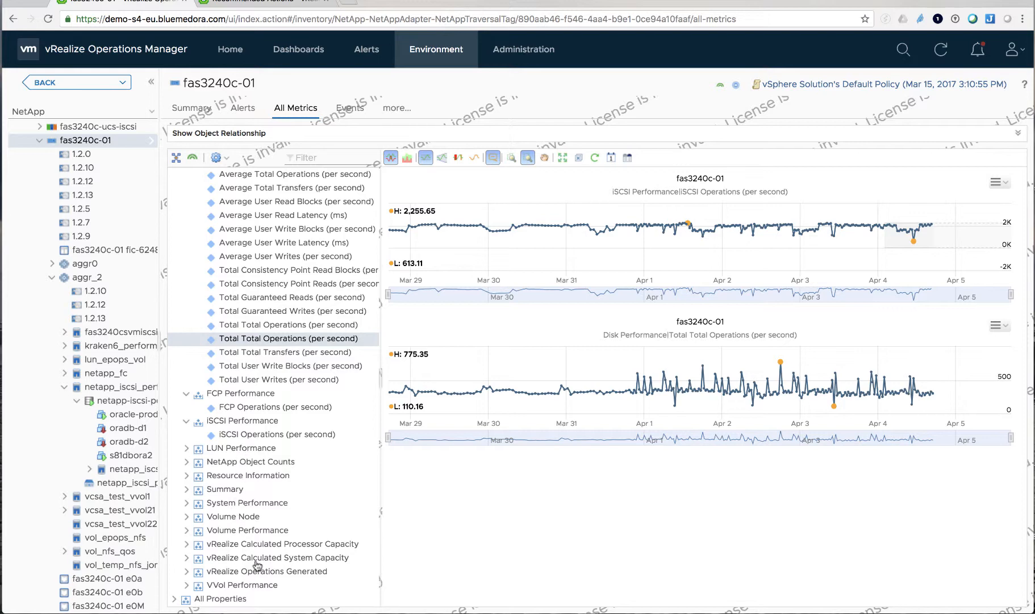
scroll(272, 393, "up", 6)
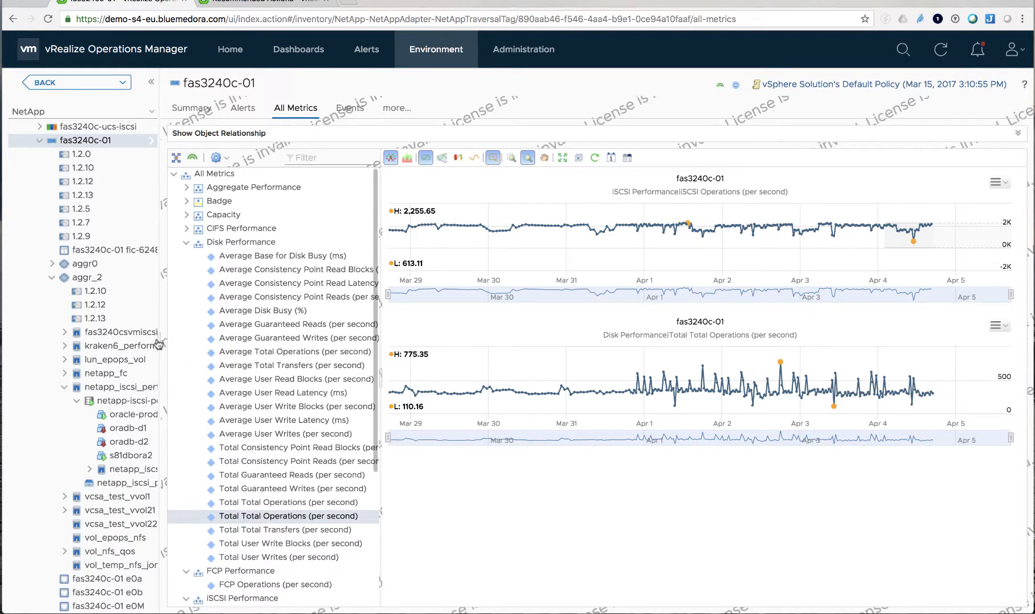
left_click(114, 389)
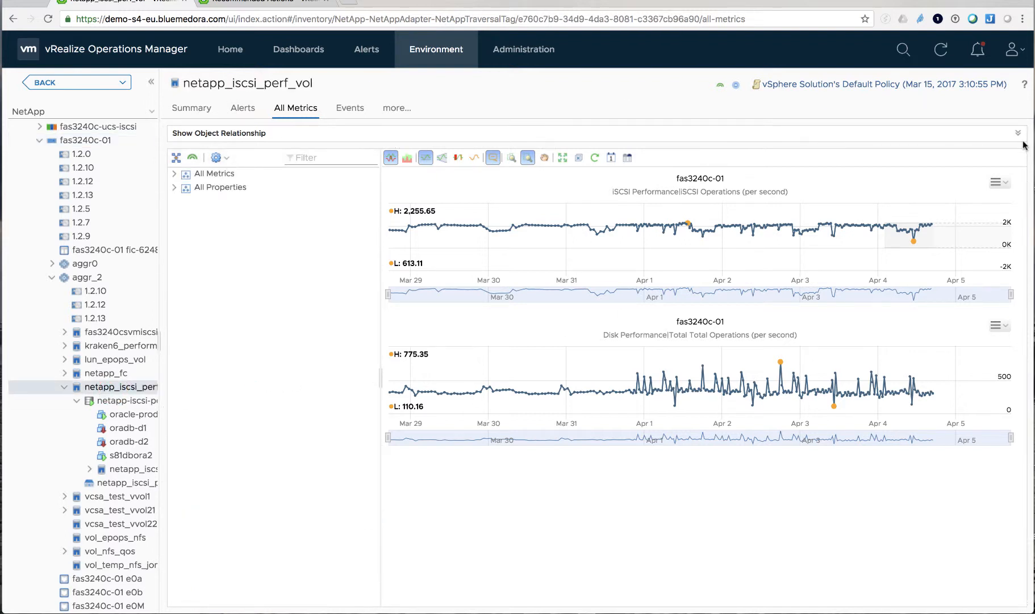
left_click(998, 181)
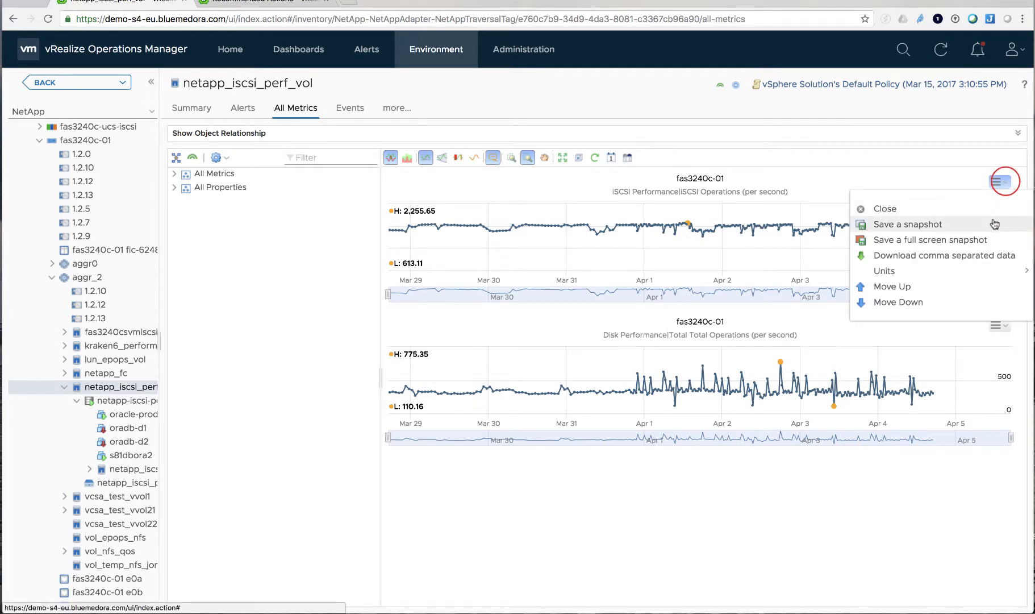
left_click(973, 210)
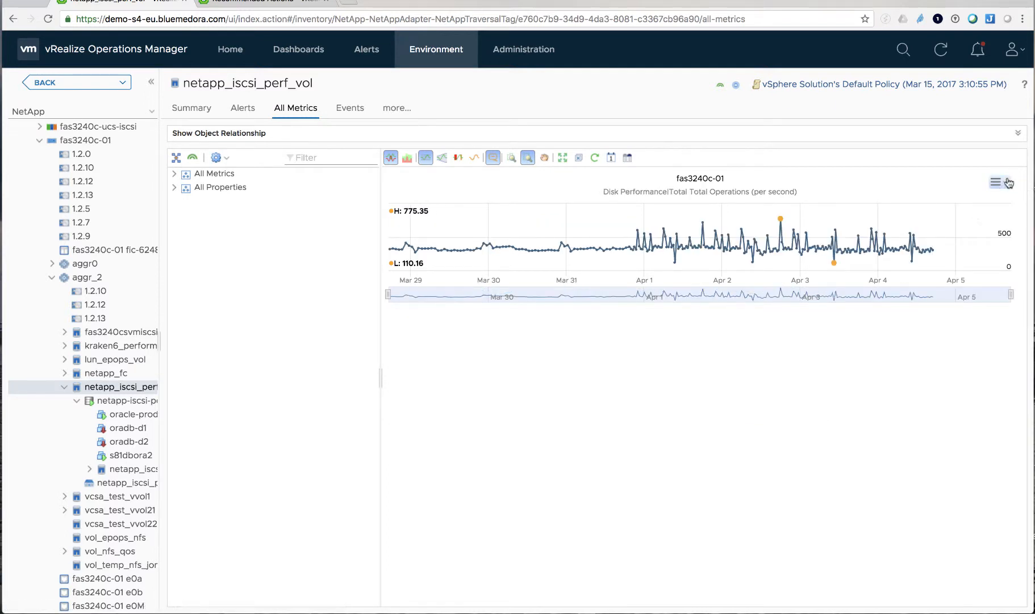
left_click(1002, 184)
left_click(997, 210)
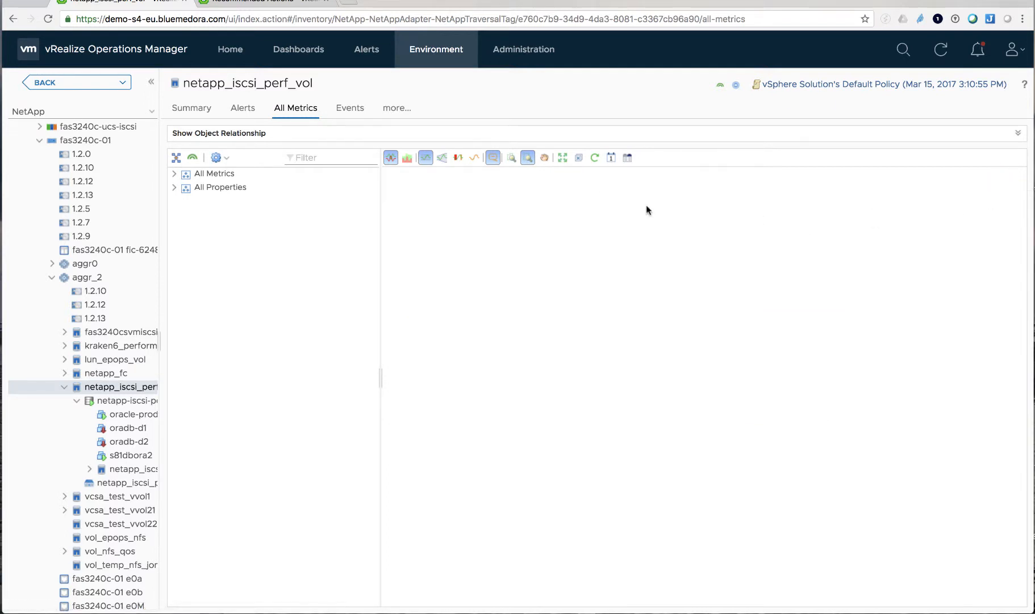
Chart the Free Capacity (%) metric from the Capacity group for netapp_iscsi_perf_vol.
left_click(174, 173)
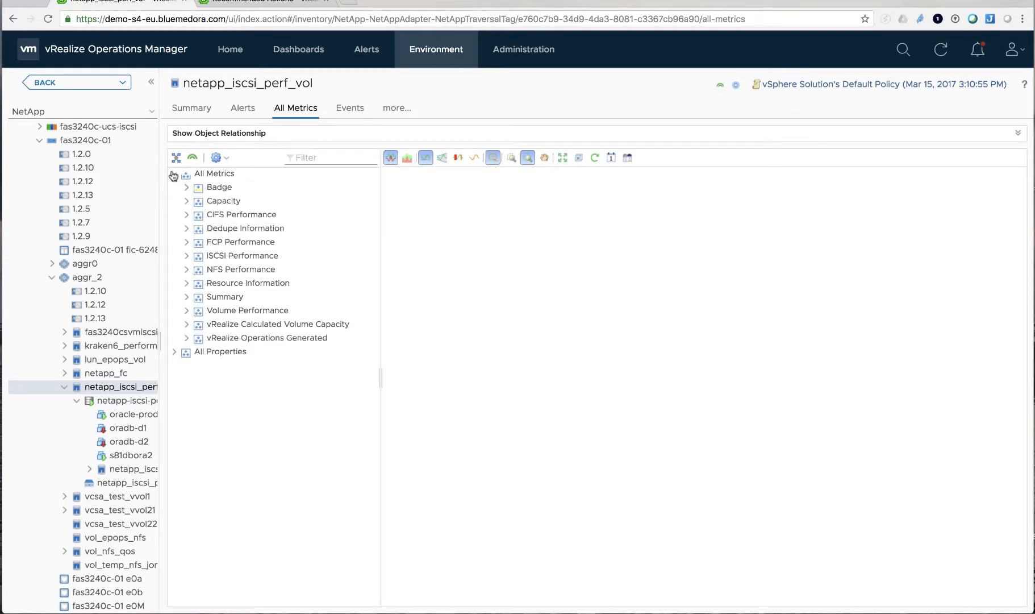
left_click(186, 202)
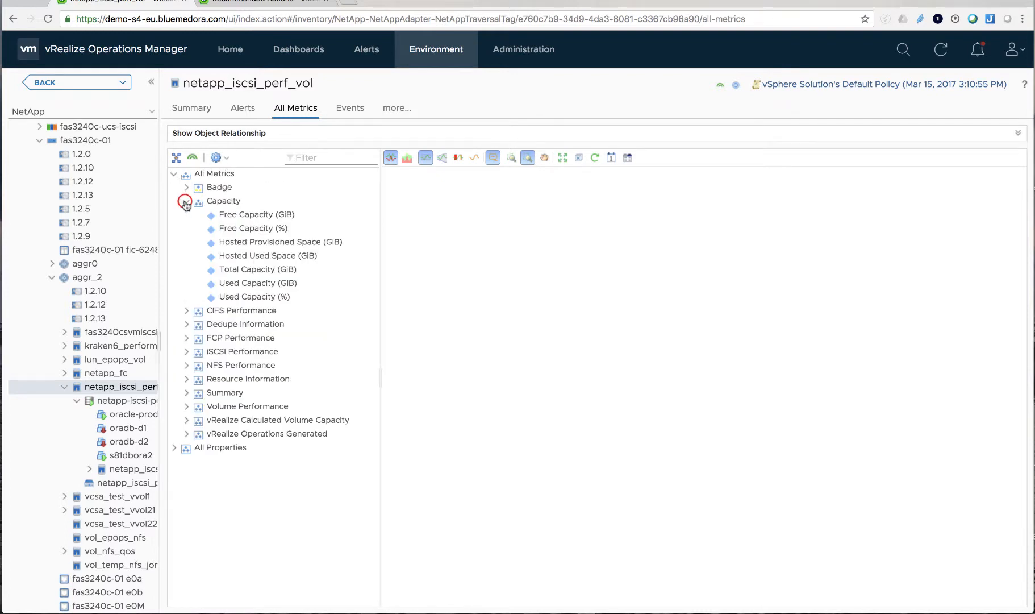
double_click(244, 230)
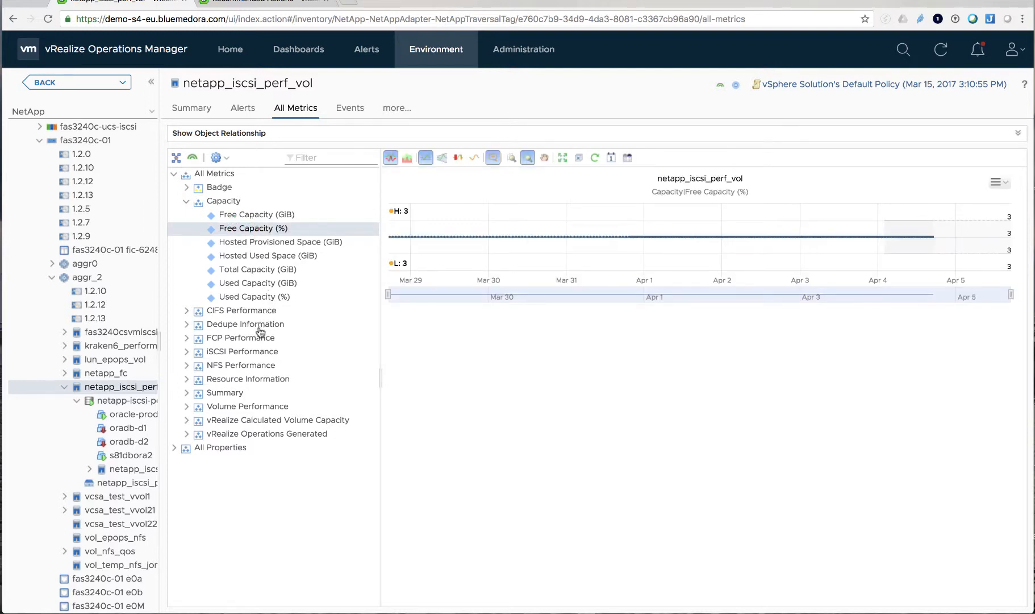
Add charts of iSCSI Read Latency (ms) and iSCSI Write Latency (ms) for netapp_iscsi_perf_vol.
left_click(187, 351)
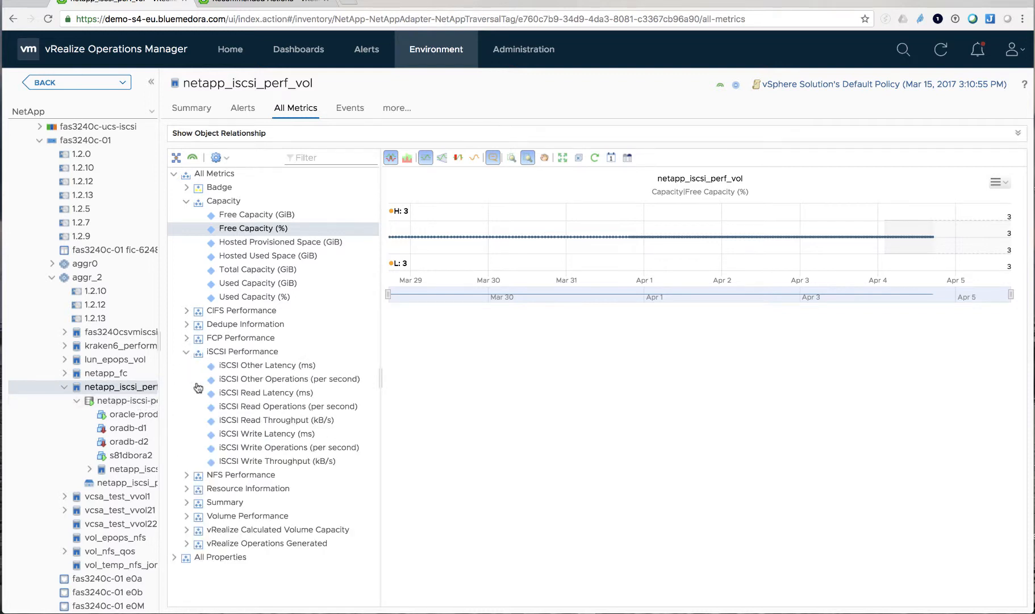
left_click(254, 393)
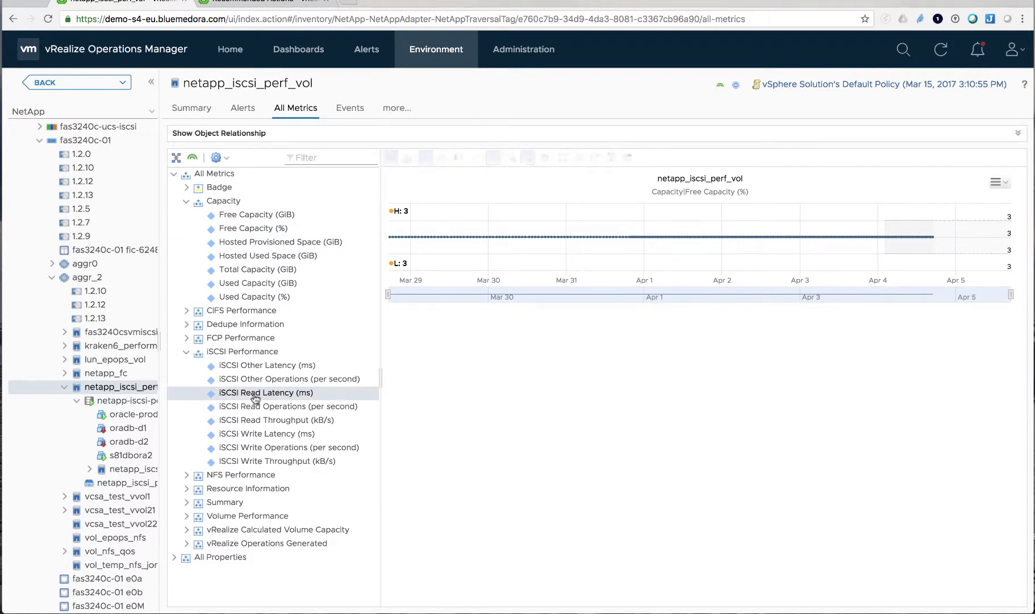
left_click(266, 434)
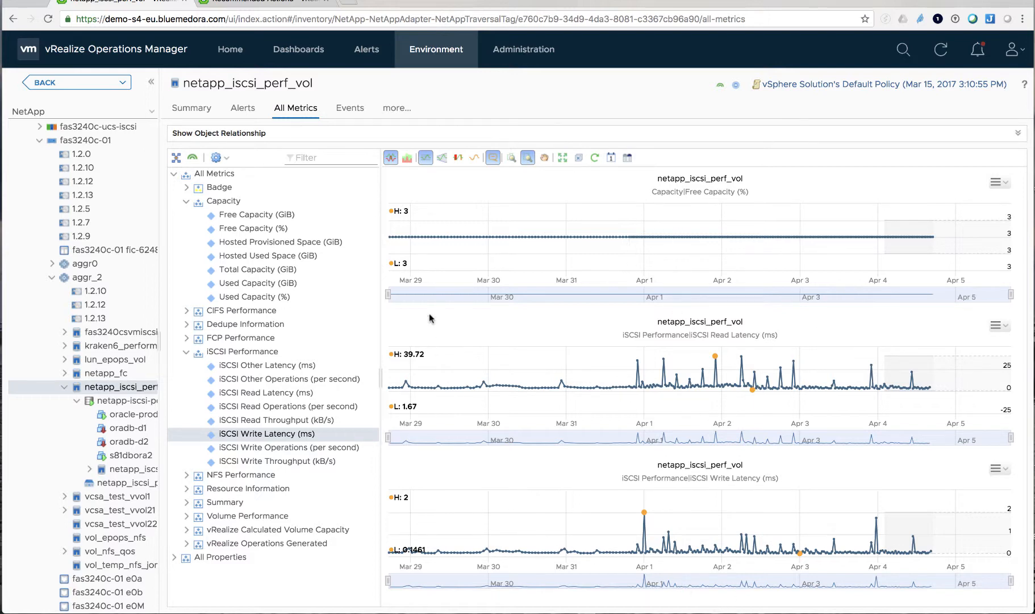
Show the object relationship map of netapp_iscsi_perf_vol and inspect its parent aggregate, datastores, storage virtual machine and child object.
left_click(257, 134)
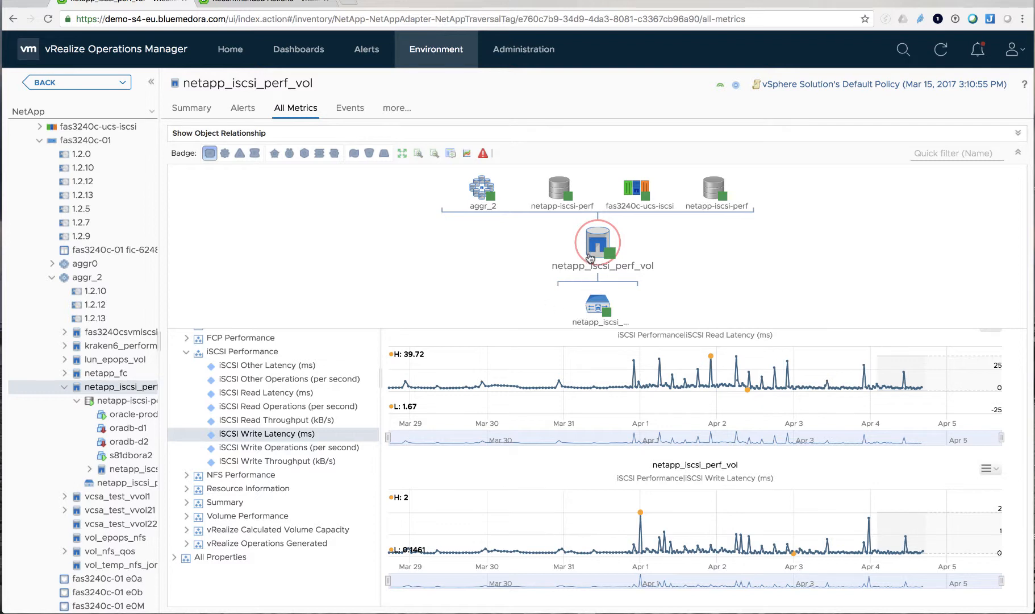
mouse_move(590, 258)
mouse_move(478, 192)
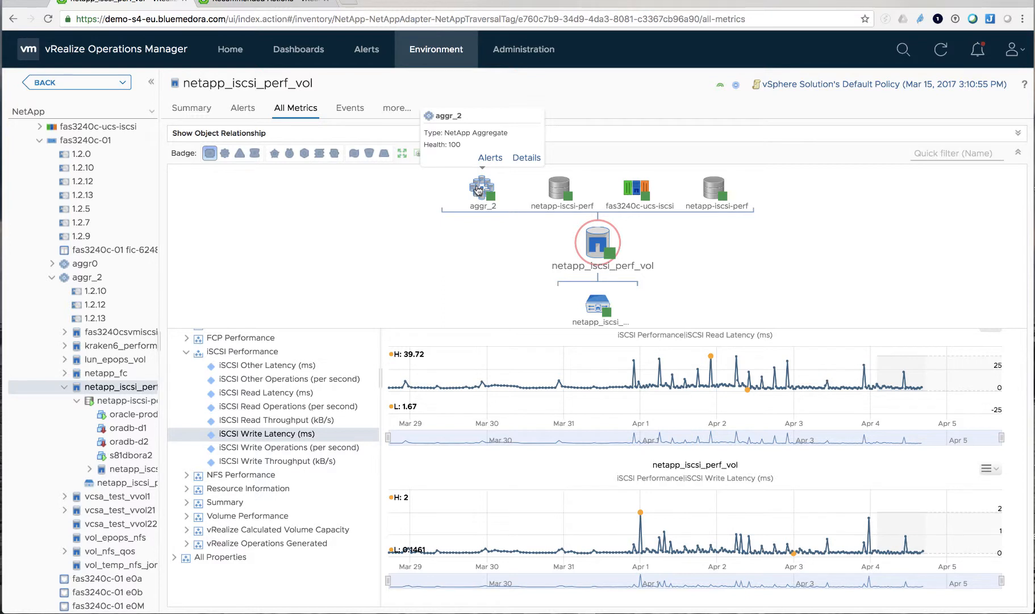
mouse_move(557, 193)
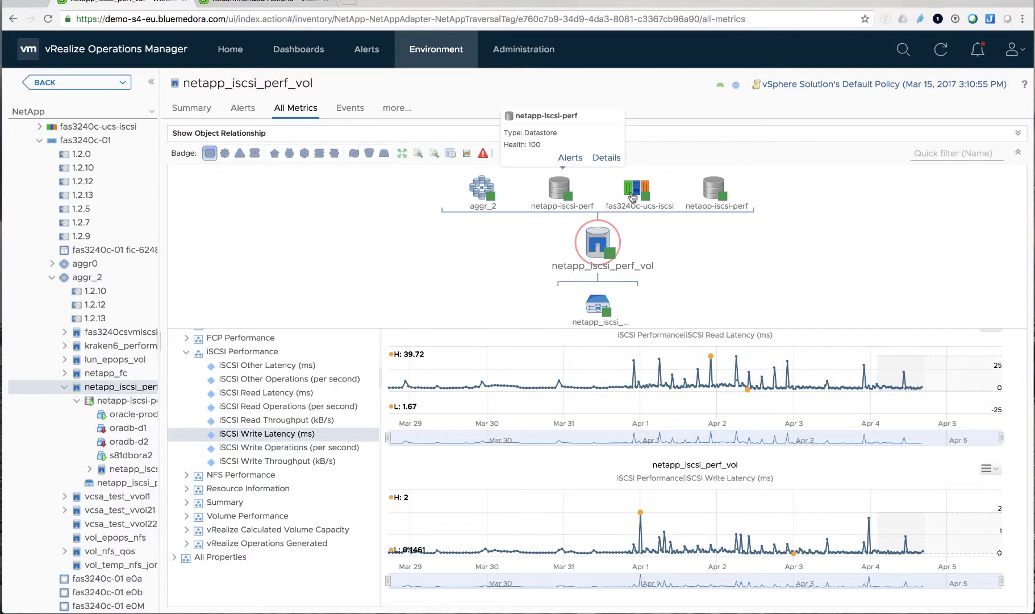
mouse_move(635, 196)
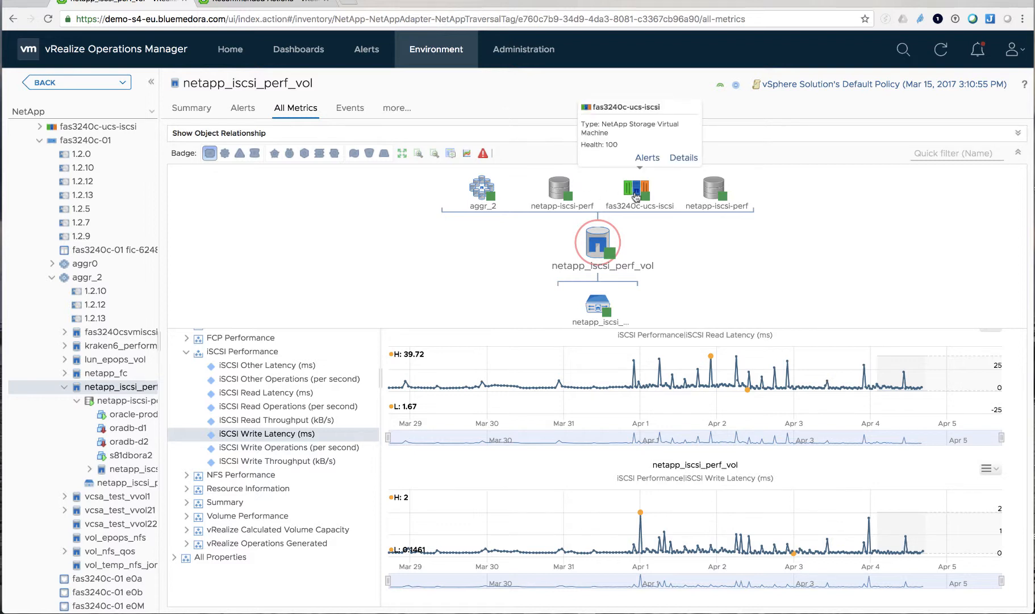
mouse_move(713, 191)
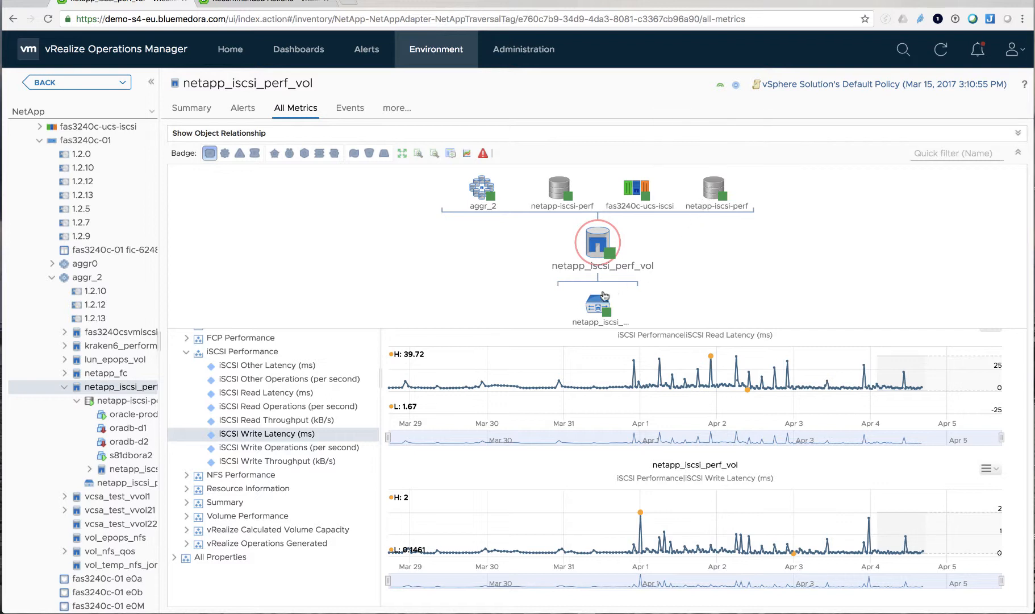
mouse_move(594, 304)
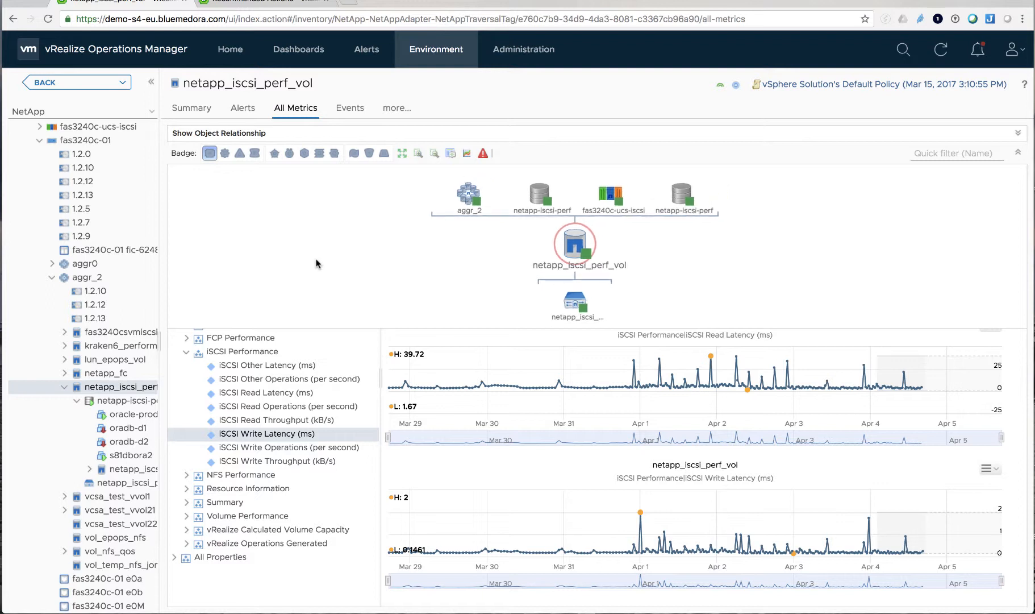
scroll(317, 263, "down", 1)
scroll(316, 263, "up", 1)
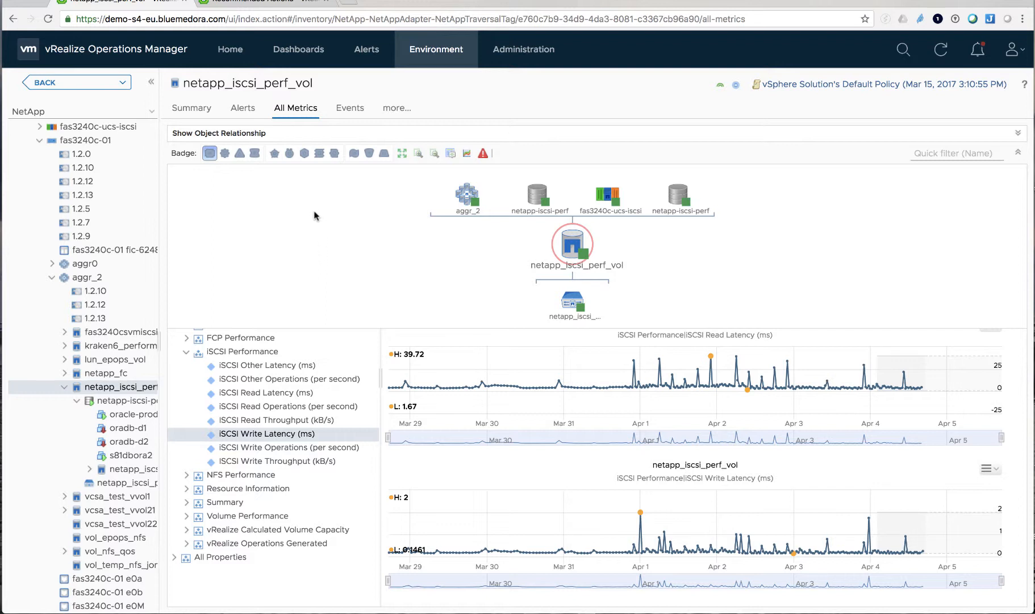
Open the NetApp Overview dashboard from the NetApp overview dashboards.
left_click(286, 52)
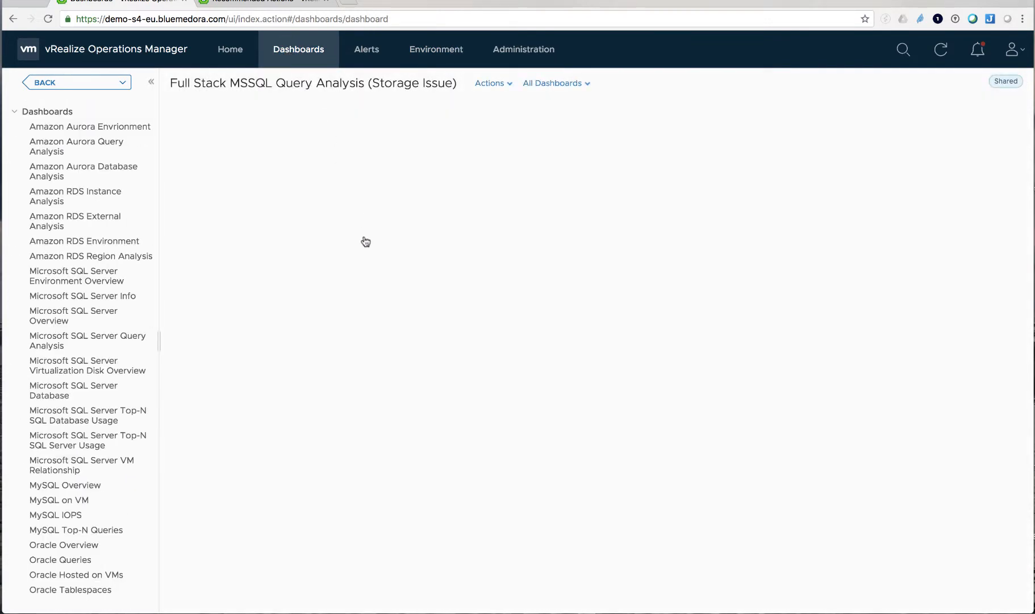
left_click(545, 83)
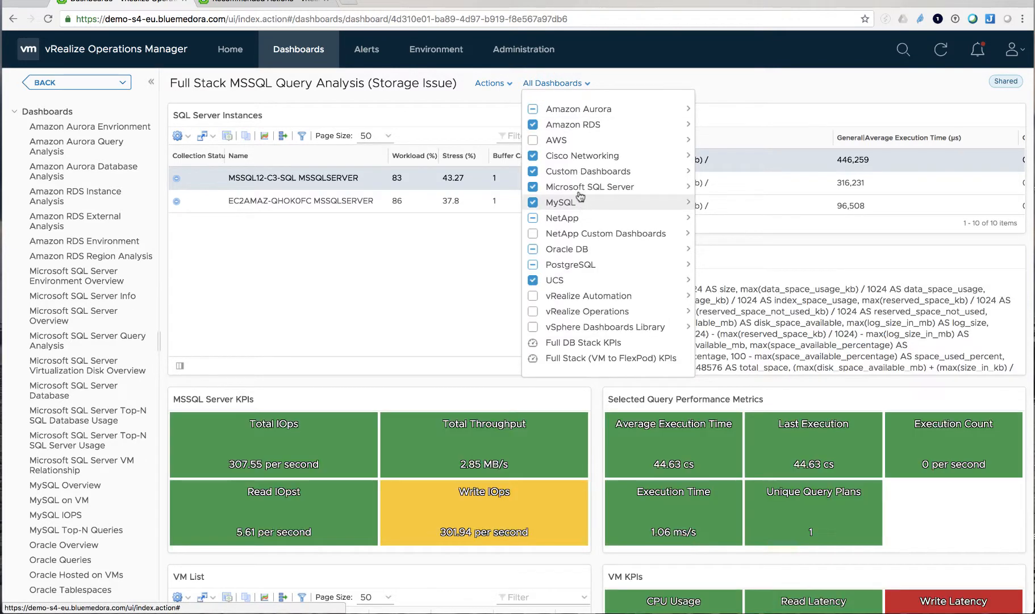
mouse_move(585, 225)
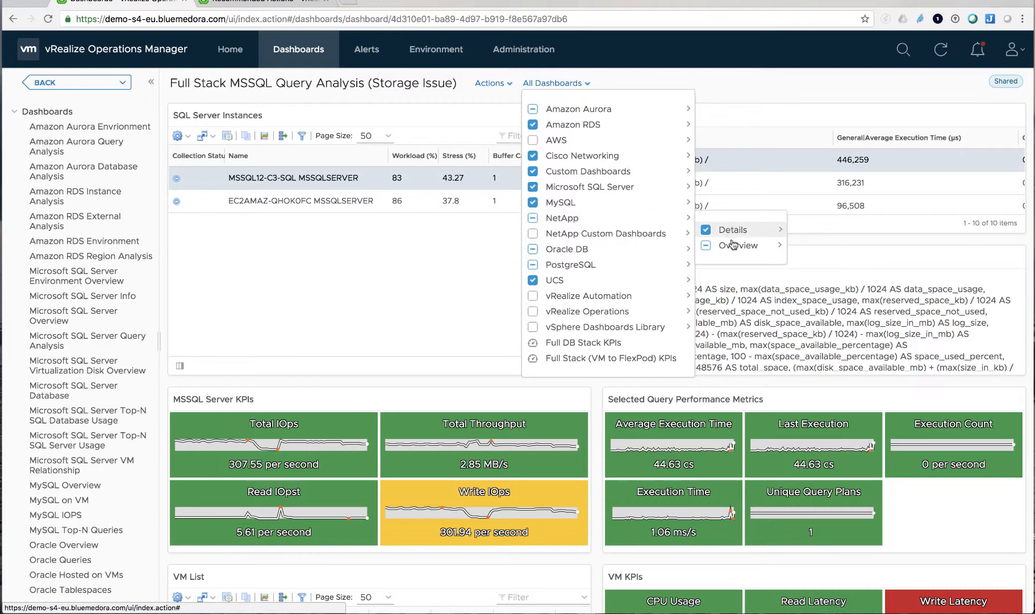
mouse_move(734, 249)
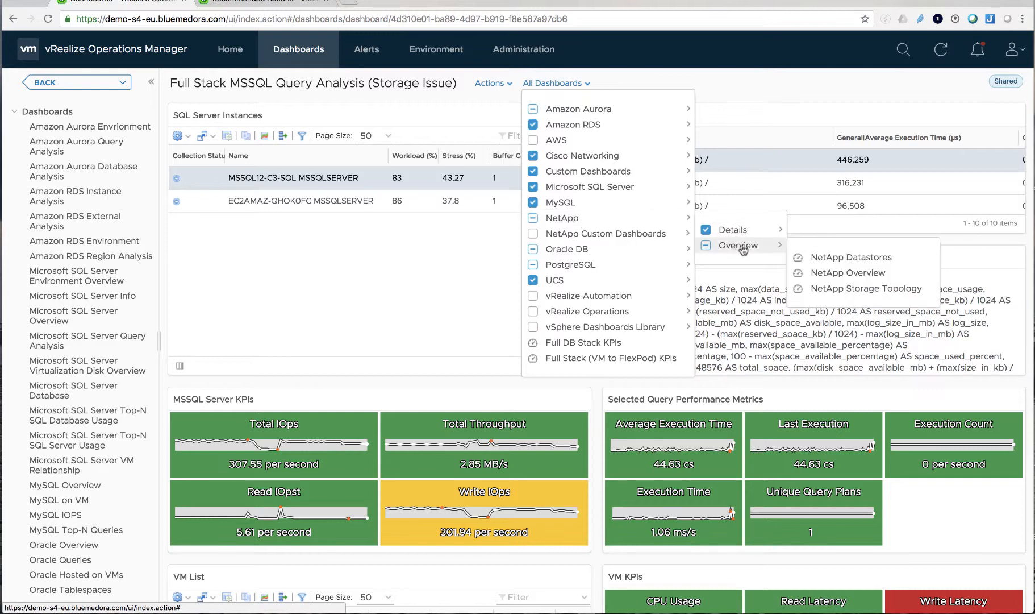
left_click(826, 273)
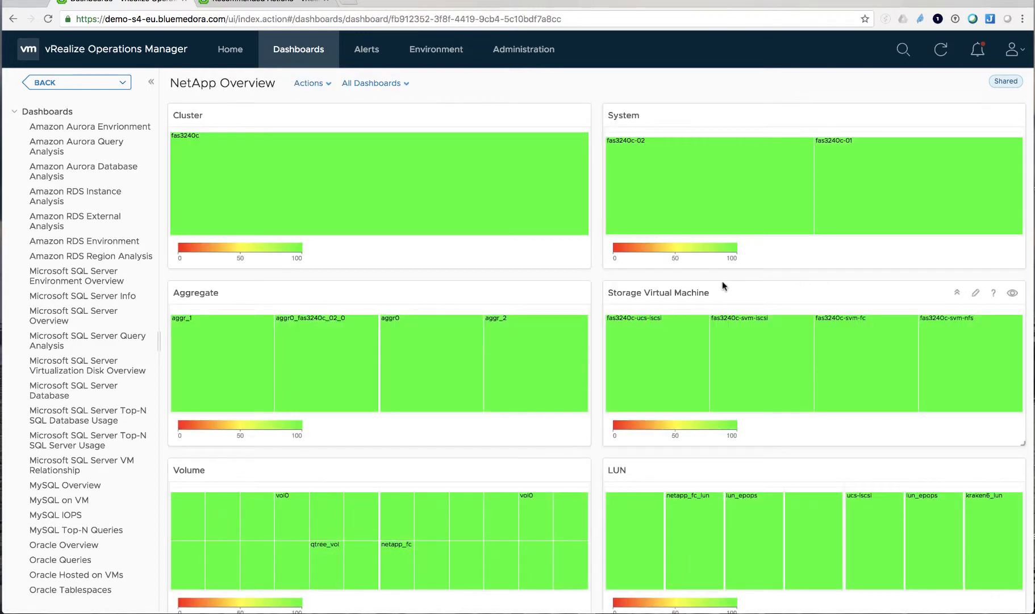
Review the NetApp Overview heat maps from Cluster to vFiler, inspect a SnapMirror tile, and look at the available dashboard actions.
scroll(597, 280, "down", 6)
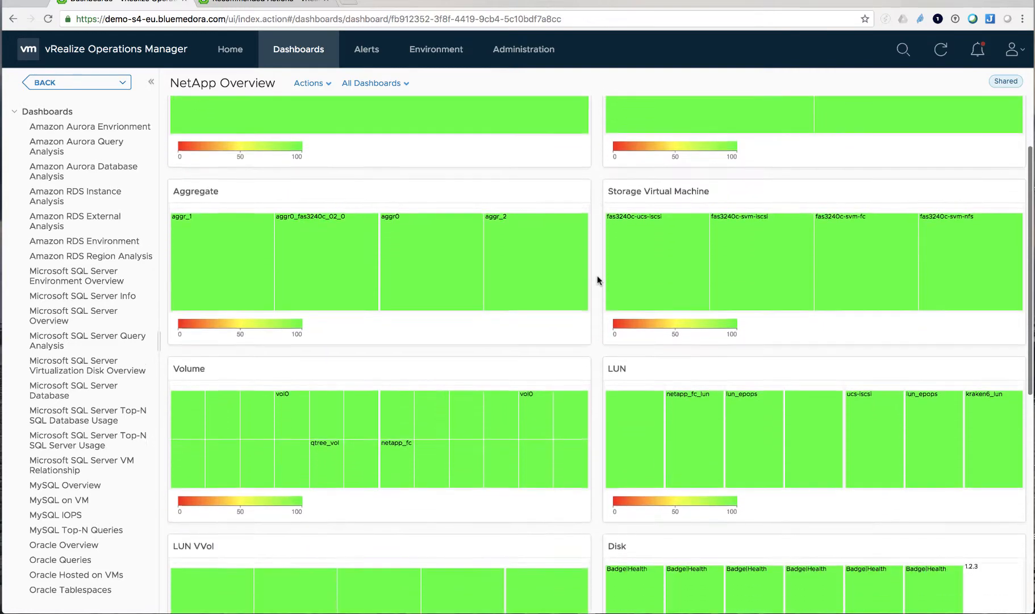
scroll(596, 275, "down", 3)
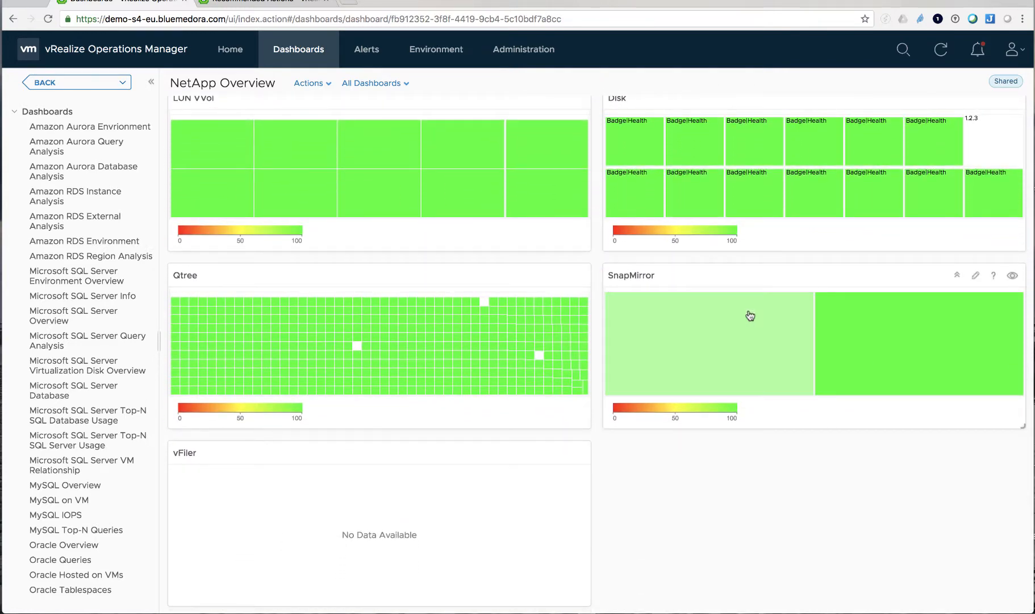
mouse_move(749, 316)
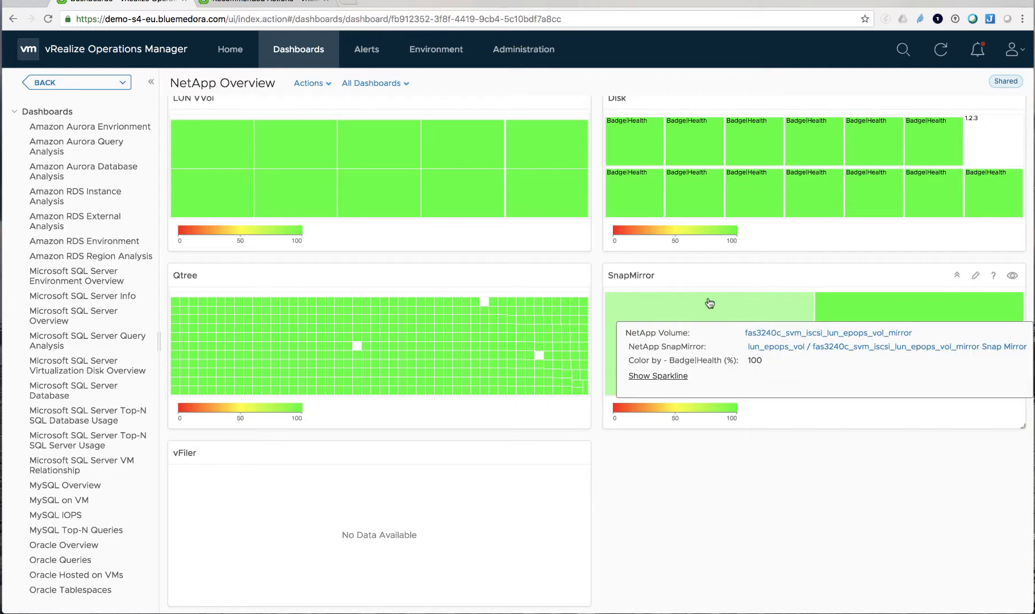
scroll(659, 281, "up", 6)
scroll(659, 281, "up", 3)
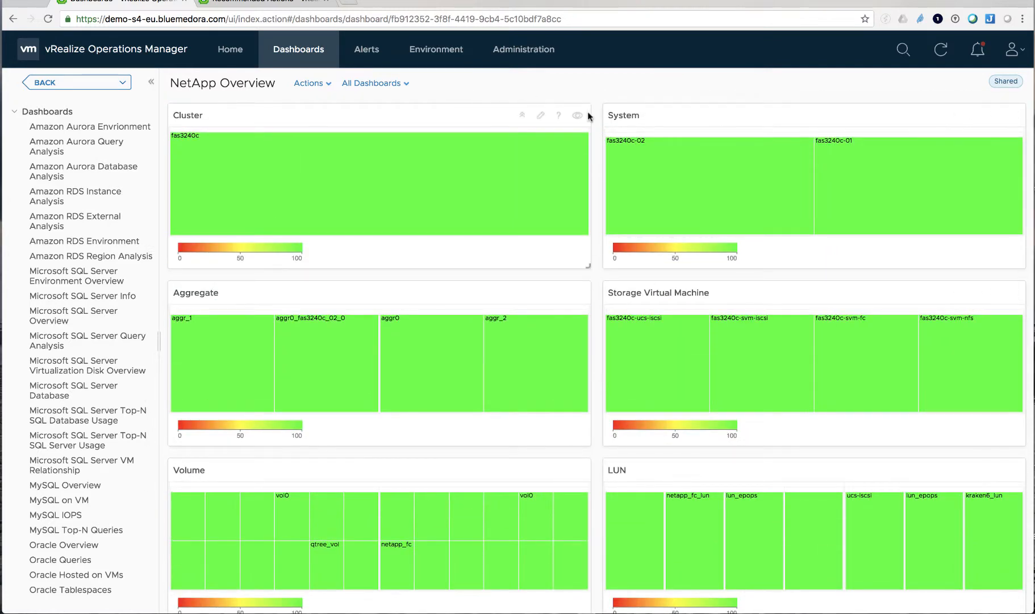
left_click(318, 85)
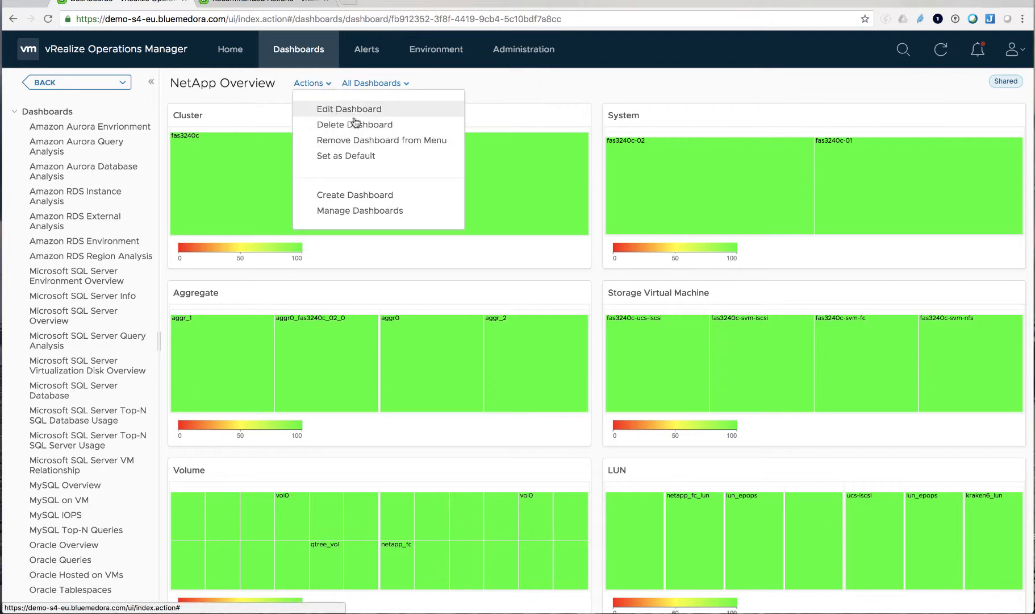
left_click(521, 92)
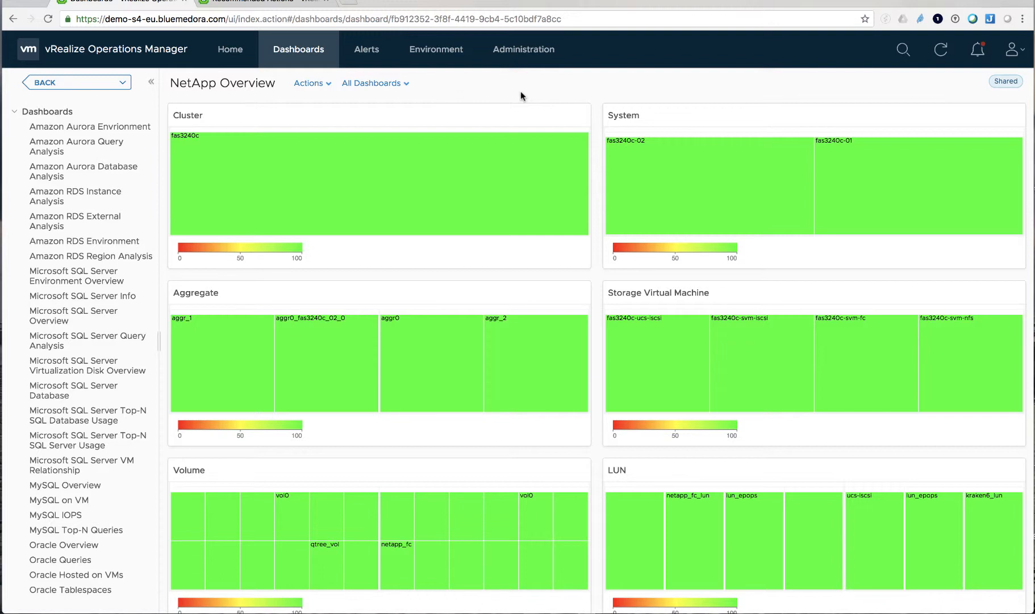
Open the NetApp Performance dashboard from the NetApp details dashboards and examine the fas3240c cluster details.
left_click(384, 84)
mouse_move(413, 220)
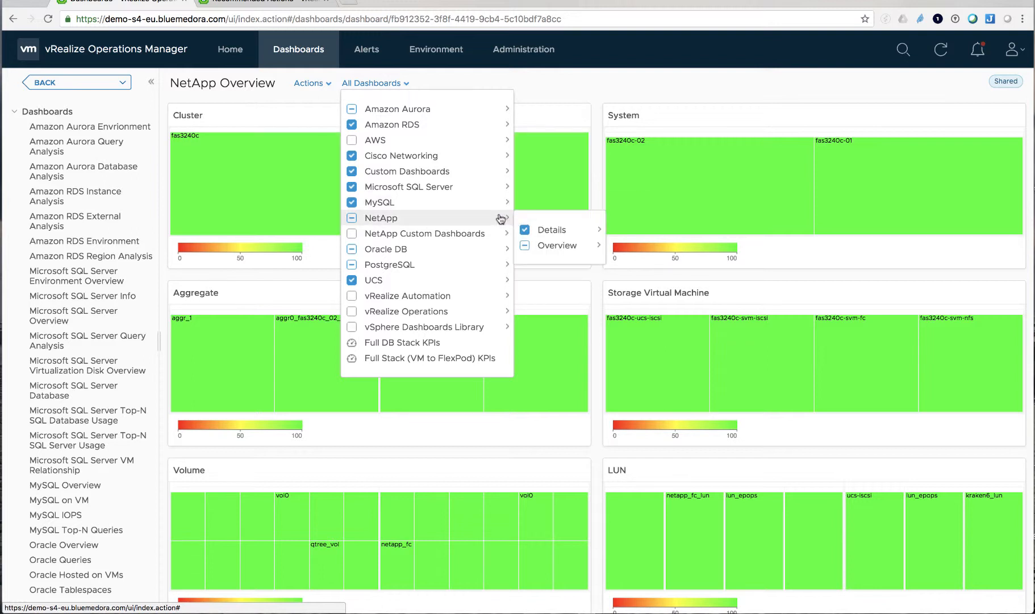
mouse_move(558, 235)
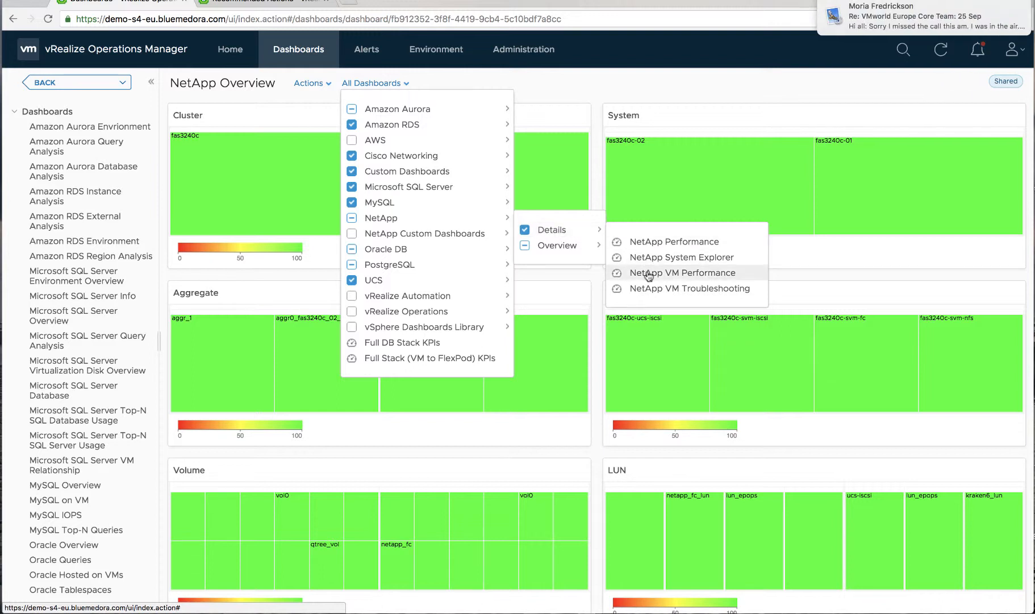
left_click(653, 244)
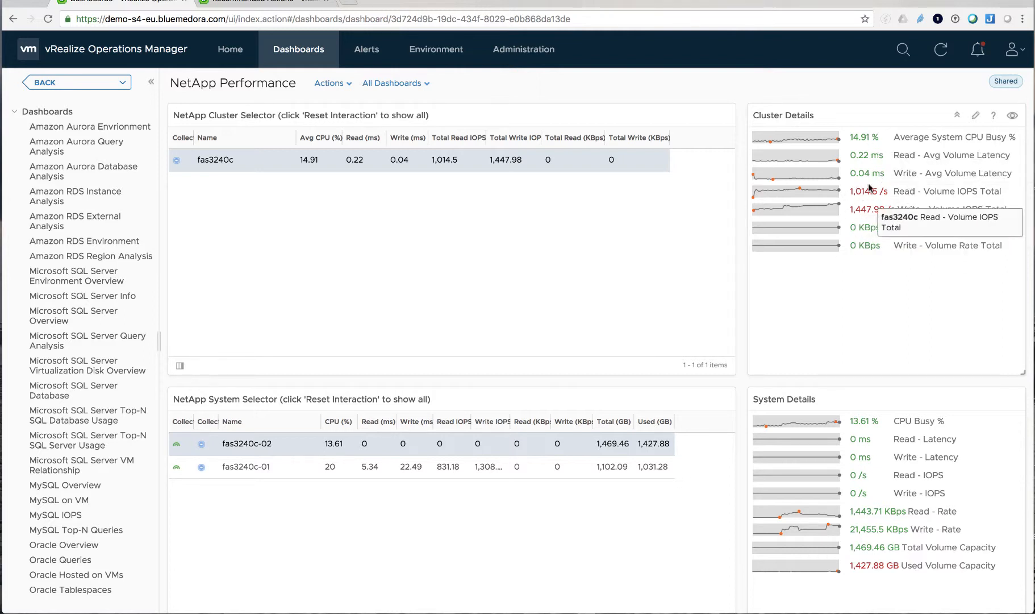
mouse_move(776, 214)
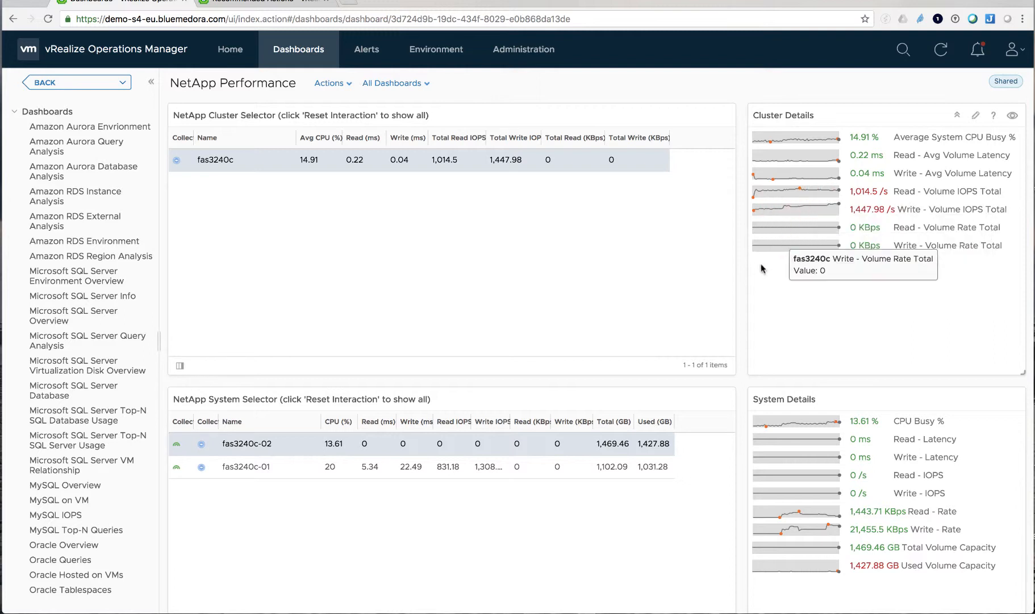
scroll(654, 339, "down", 1)
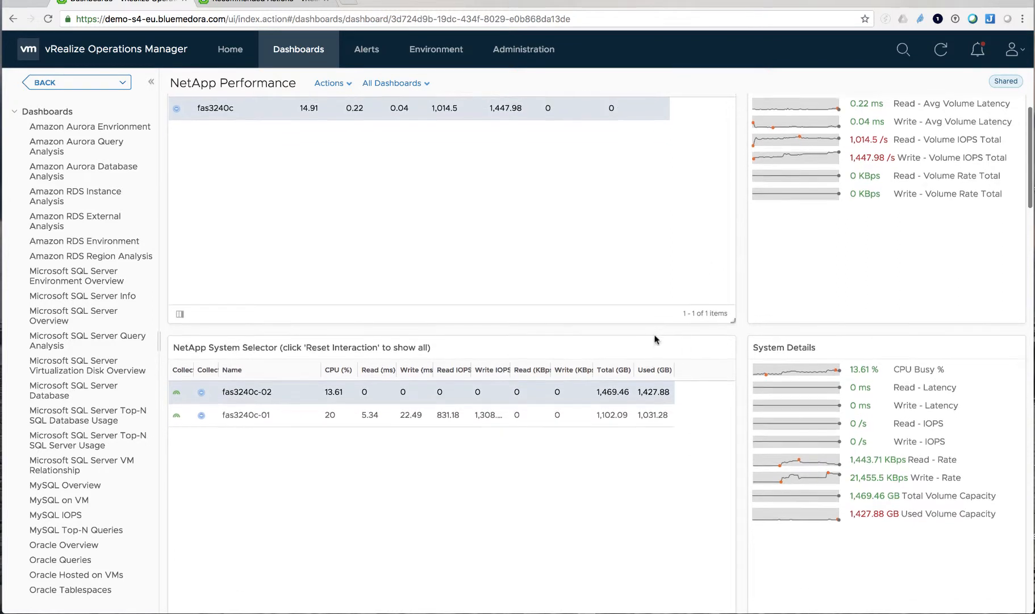
Select the fas3240c-01 system in the NetApp System Selector and examine its system and aggregate details.
scroll(336, 381, "down", 4)
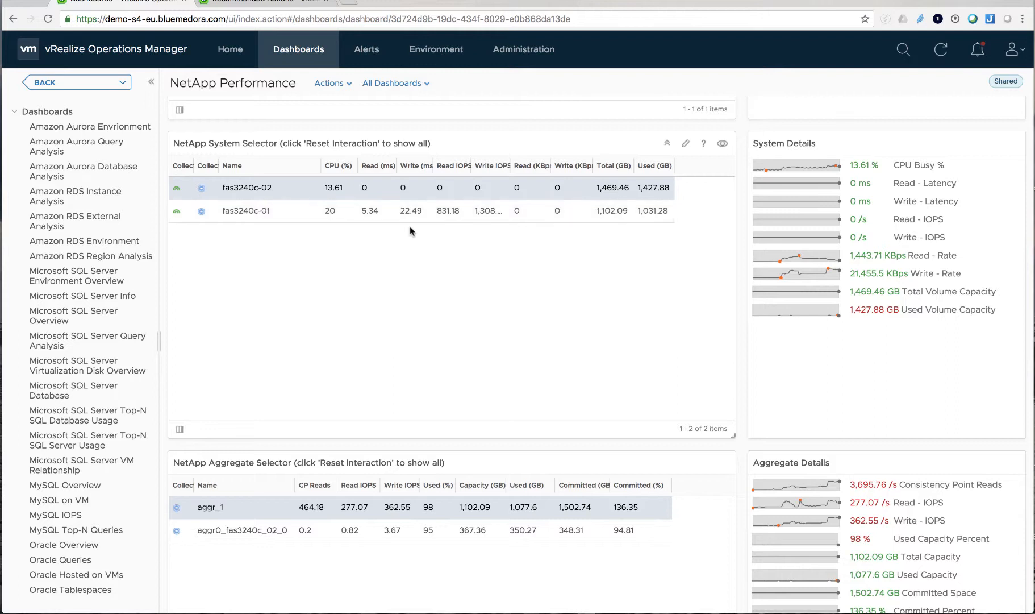
left_click(326, 208)
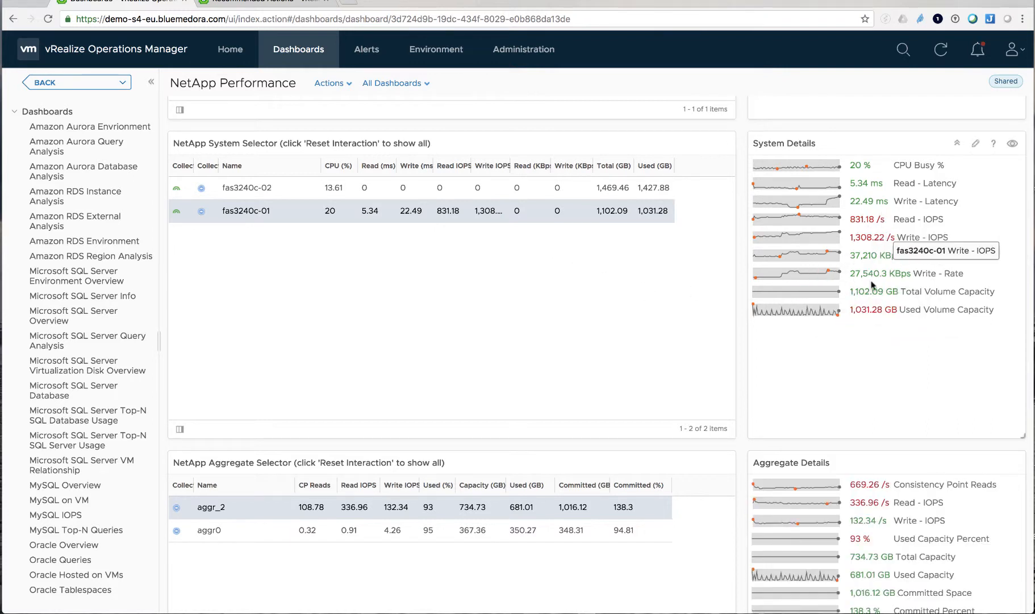
scroll(574, 426, "down", 5)
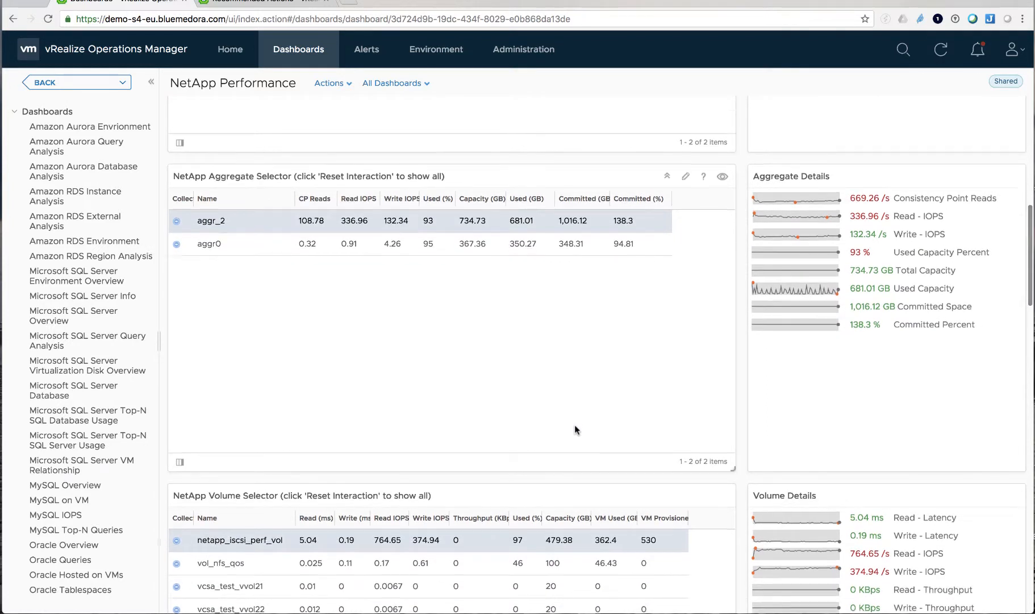
Select the fas3240c-02 system and examine its related aggregate, volume and LUN details.
scroll(575, 425, "up", 4)
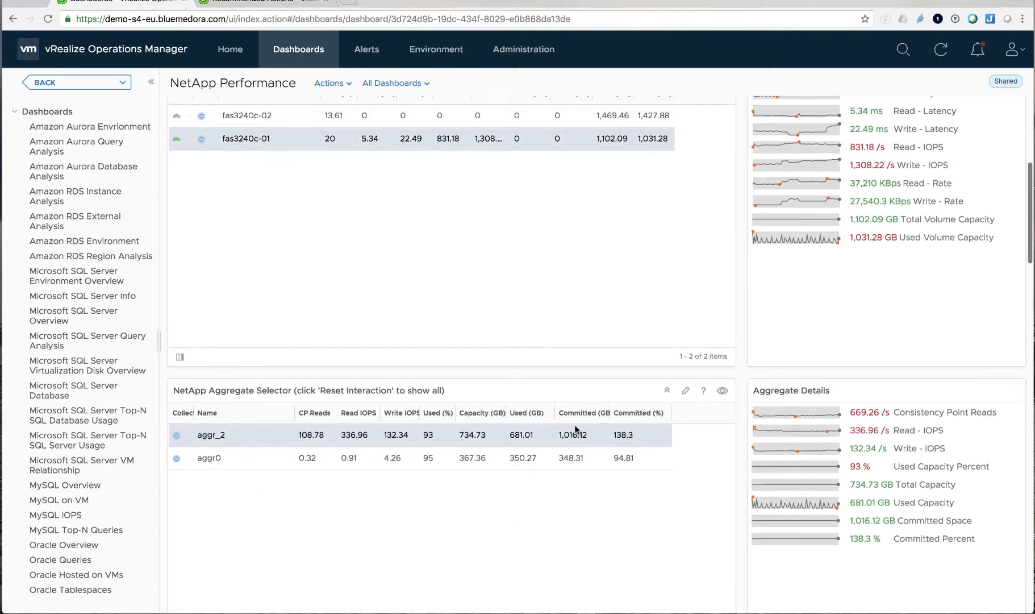
left_click(285, 115)
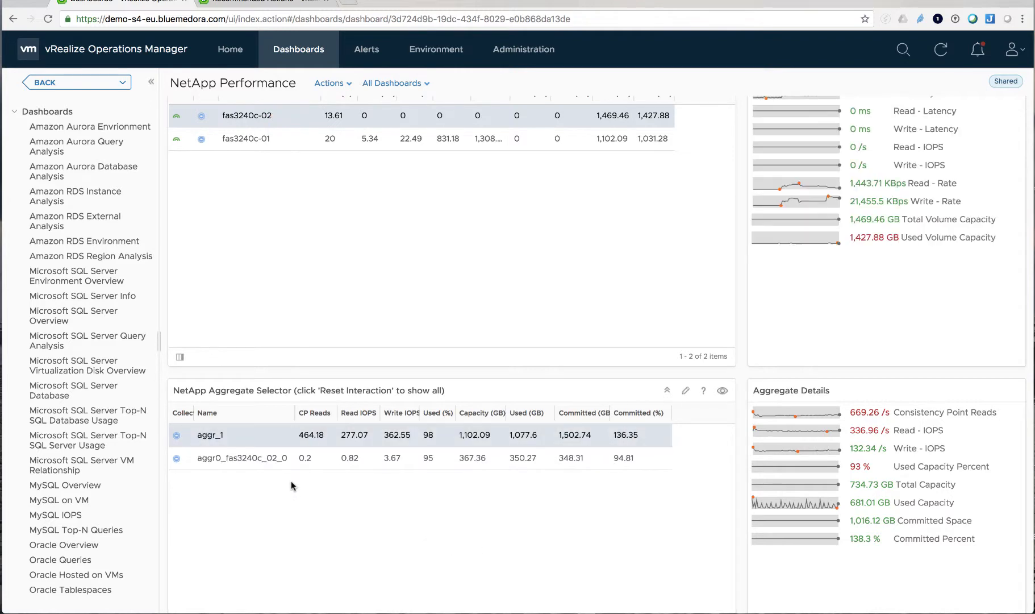
scroll(247, 487, "down", 1)
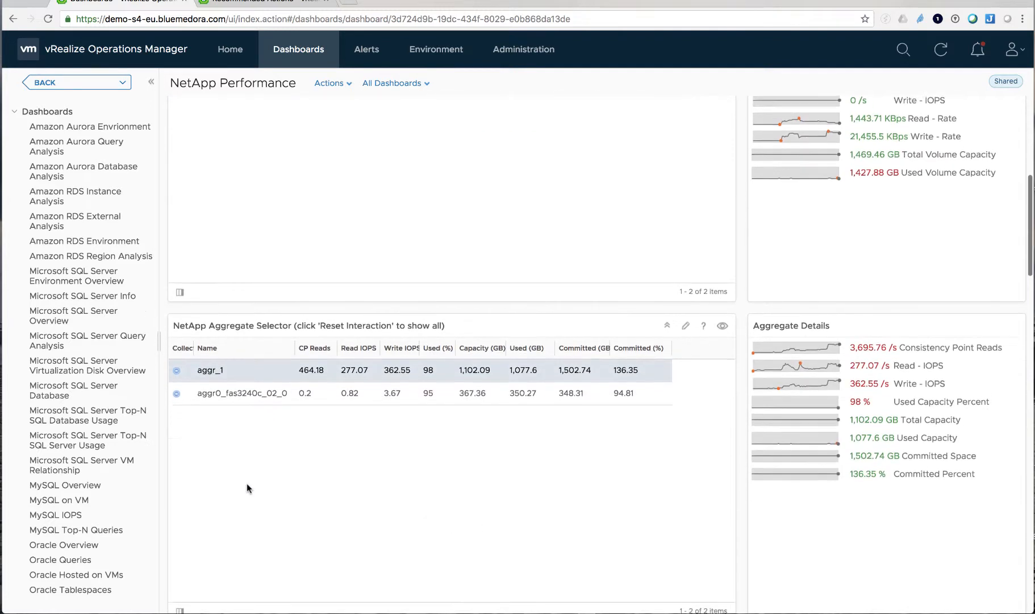
scroll(246, 488, "down", 5)
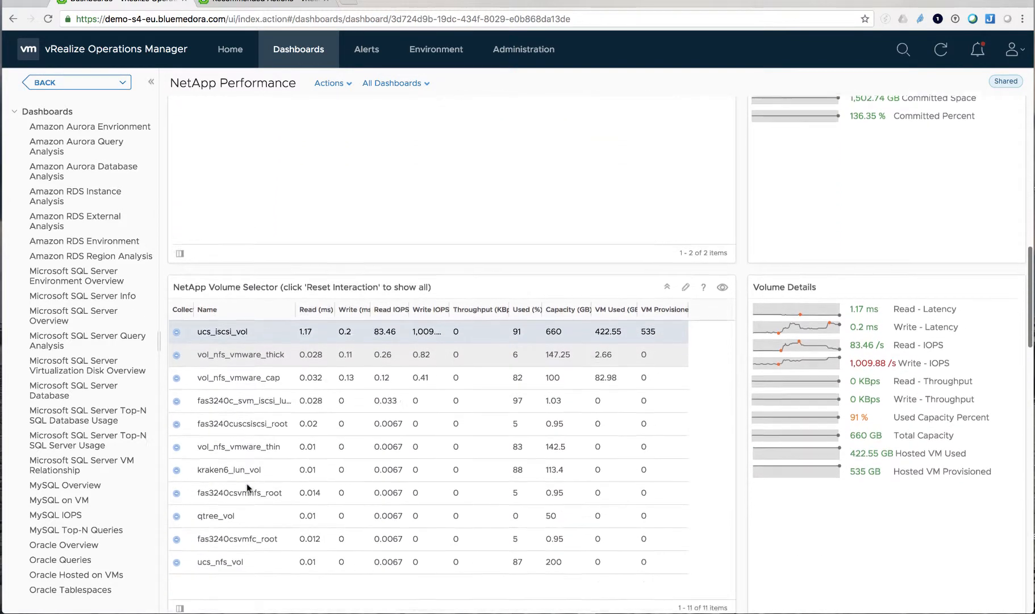
scroll(247, 487, "down", 2)
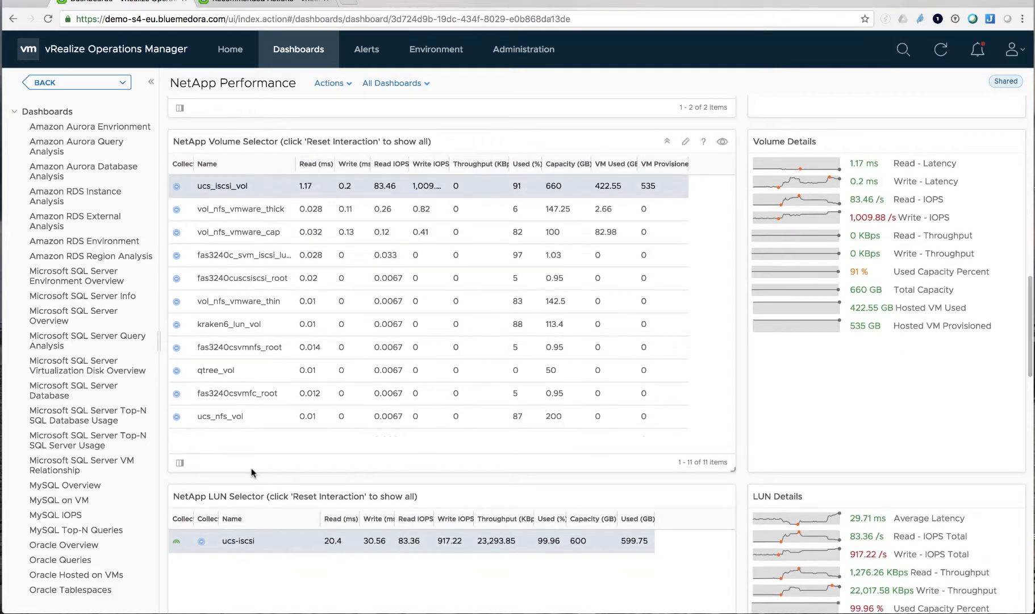
scroll(251, 469, "down", 3)
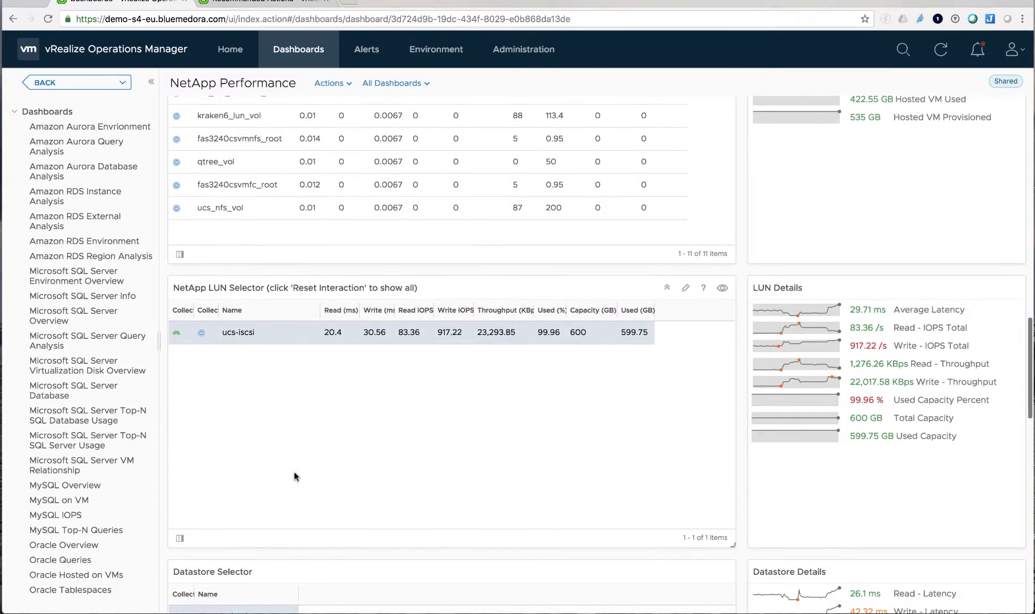
Open the NetApp VM Performance dashboard from the NetApp details dashboards.
left_click(403, 83)
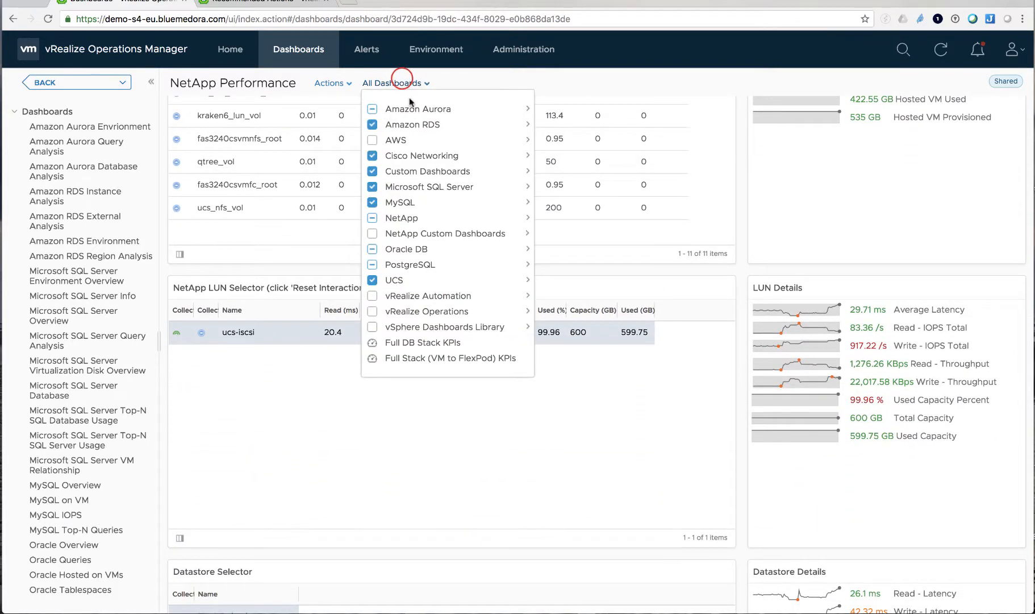
mouse_move(443, 220)
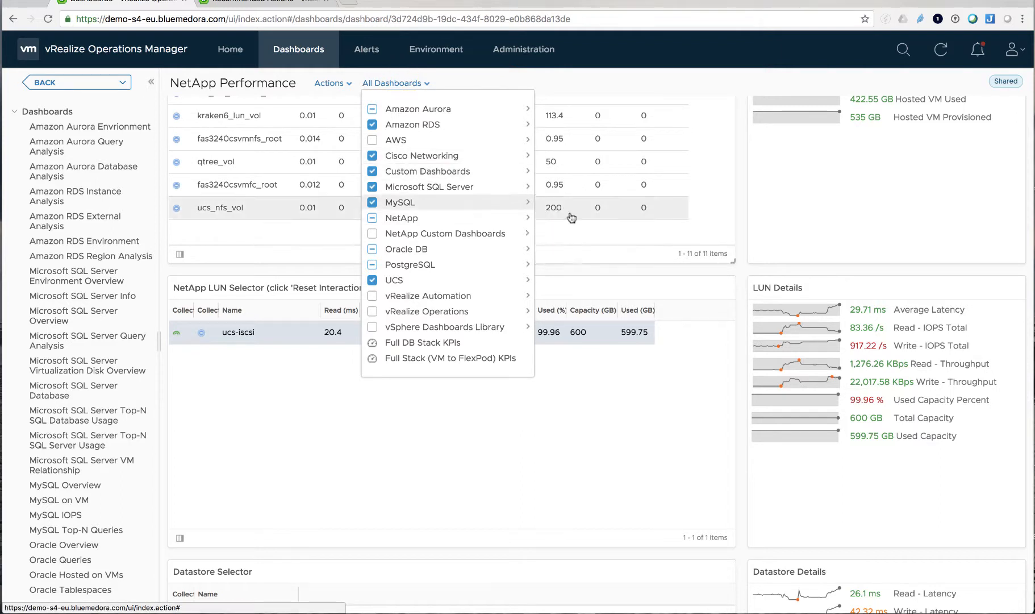
mouse_move(567, 232)
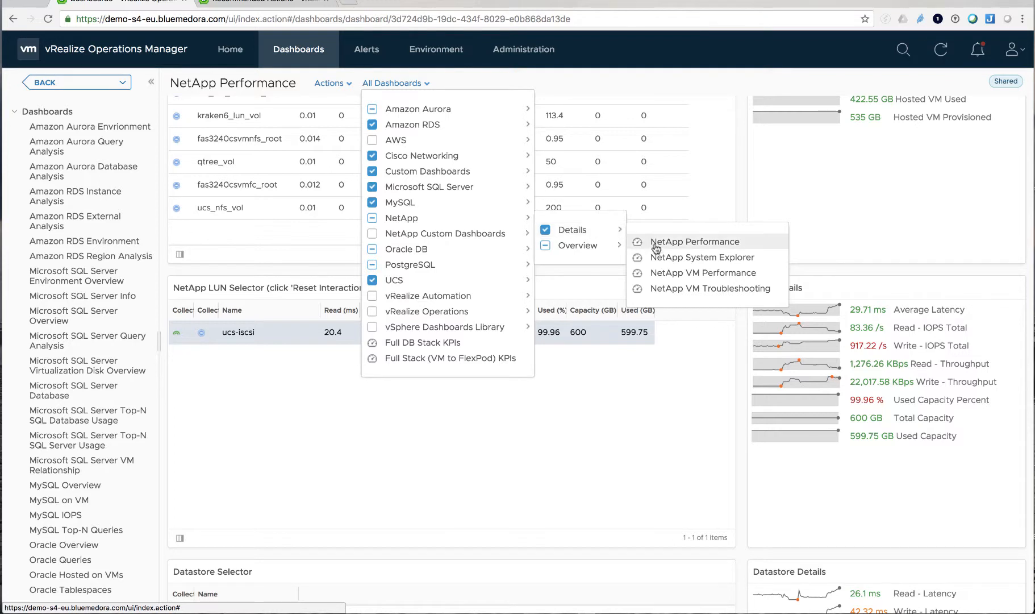
left_click(661, 276)
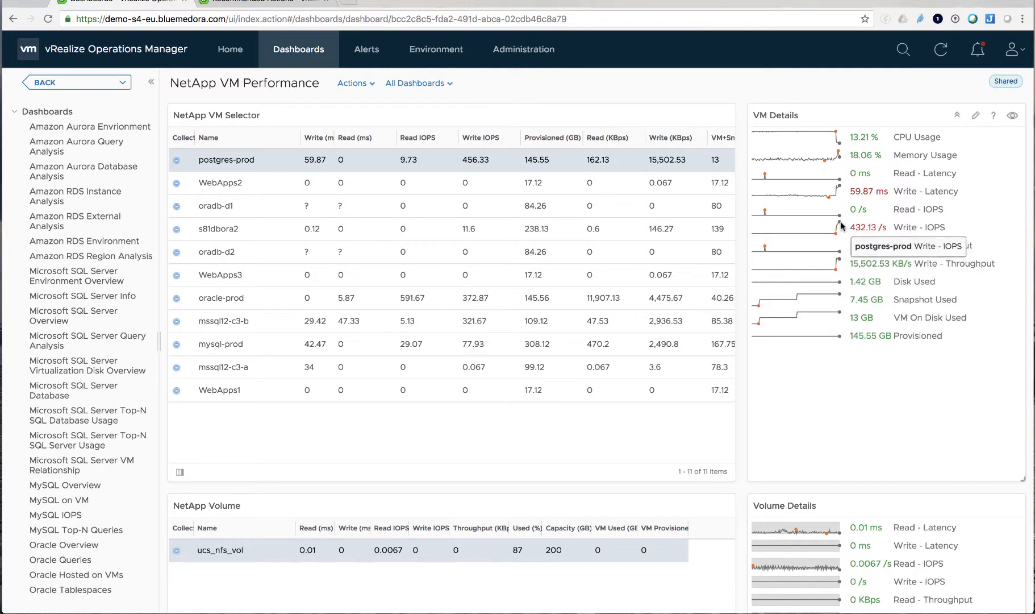
Examine the NetApp volume and host system details related to the postgres-prod virtual machine.
scroll(611, 438, "down", 2)
scroll(611, 438, "down", 5)
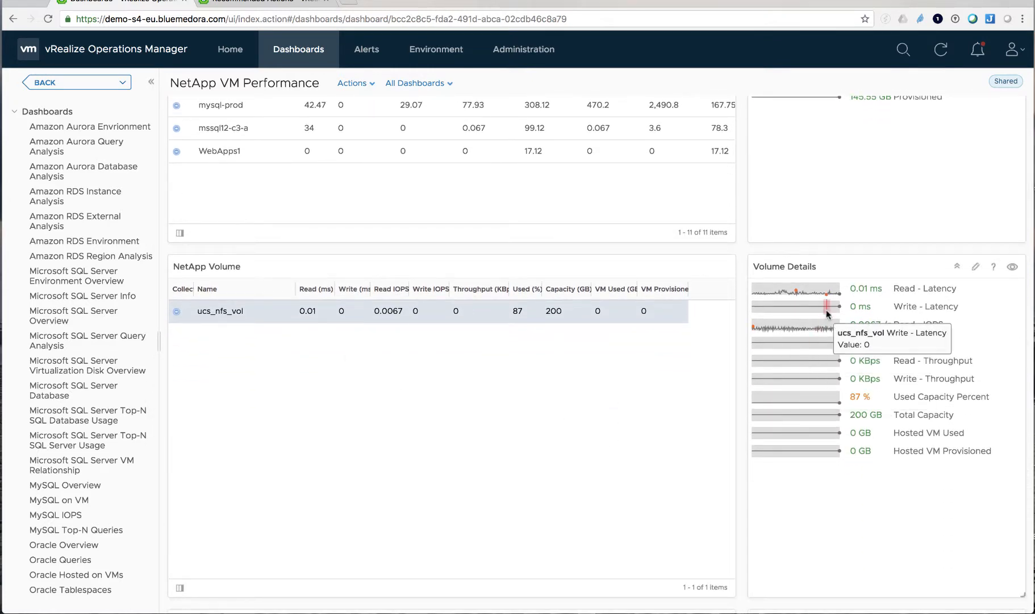
scroll(527, 358, "down", 8)
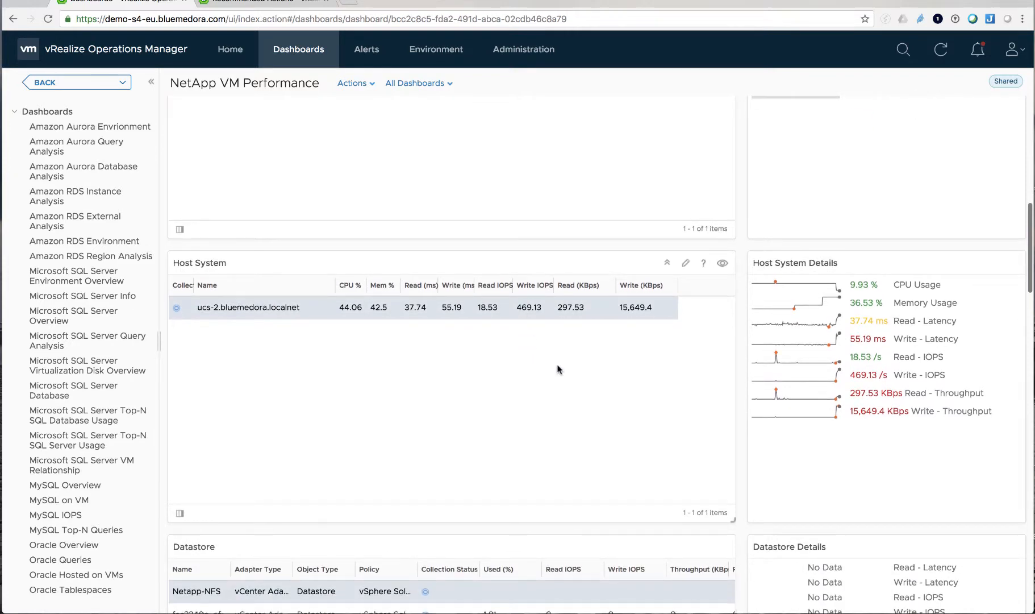
mouse_move(787, 345)
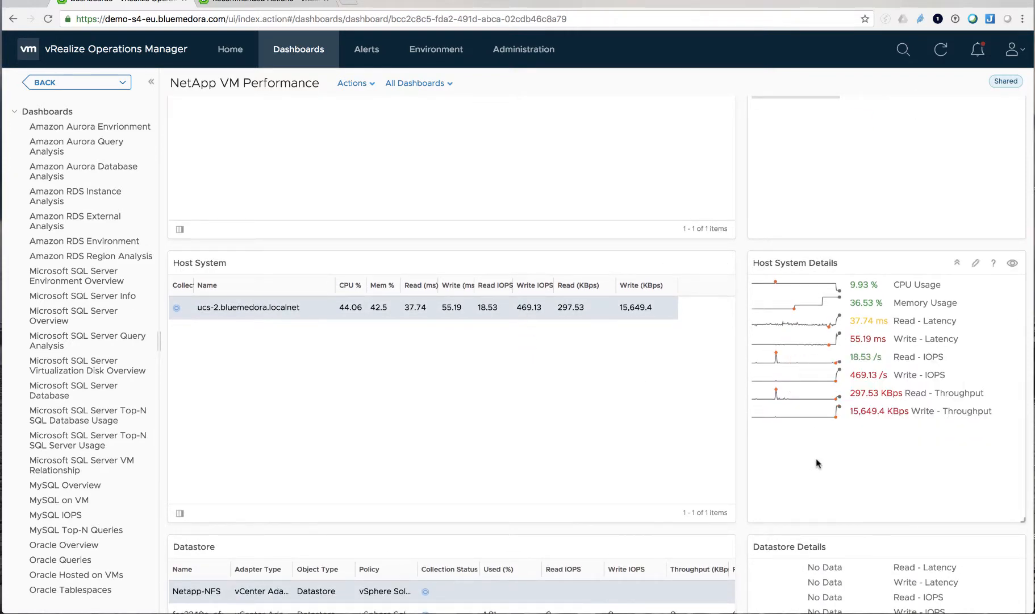
Select the NetApp-iscsi datastore and examine its details along with the related aggregate, system, cluster and volume.
scroll(816, 457, "down", 8)
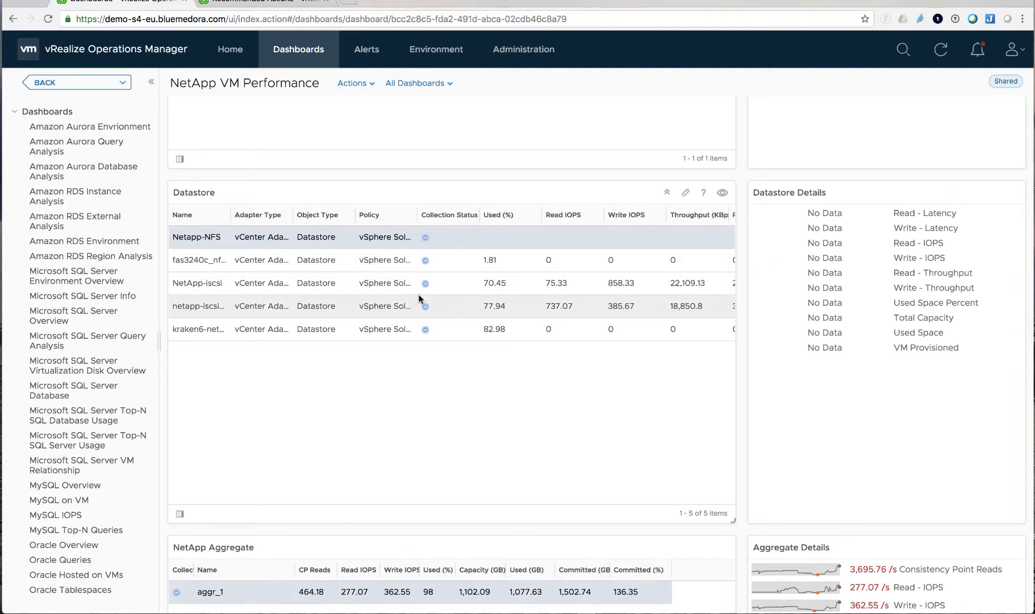
left_click(277, 287)
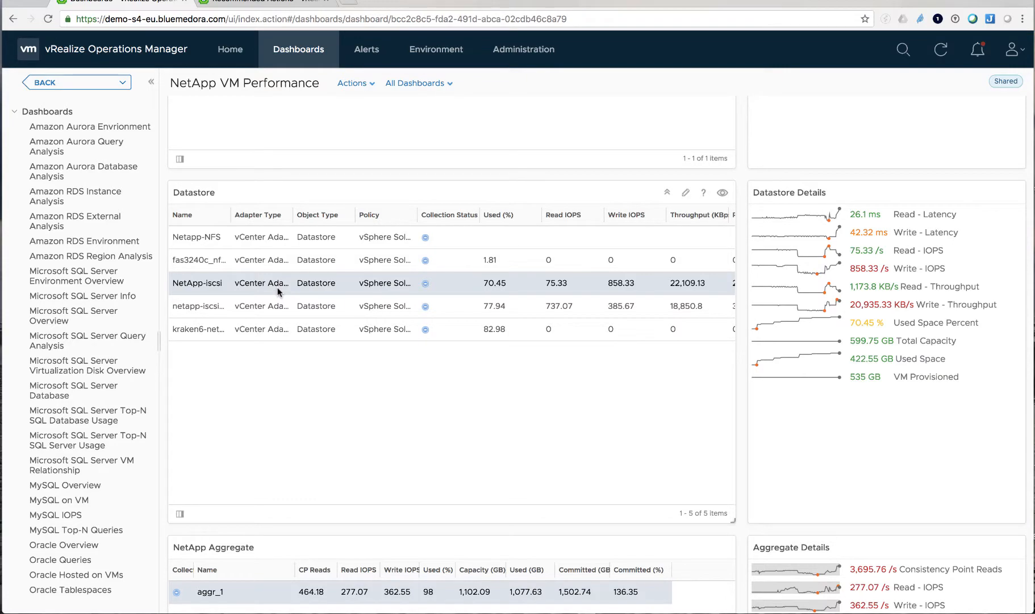
scroll(278, 288, "down", 10)
scroll(278, 292, "down", 10)
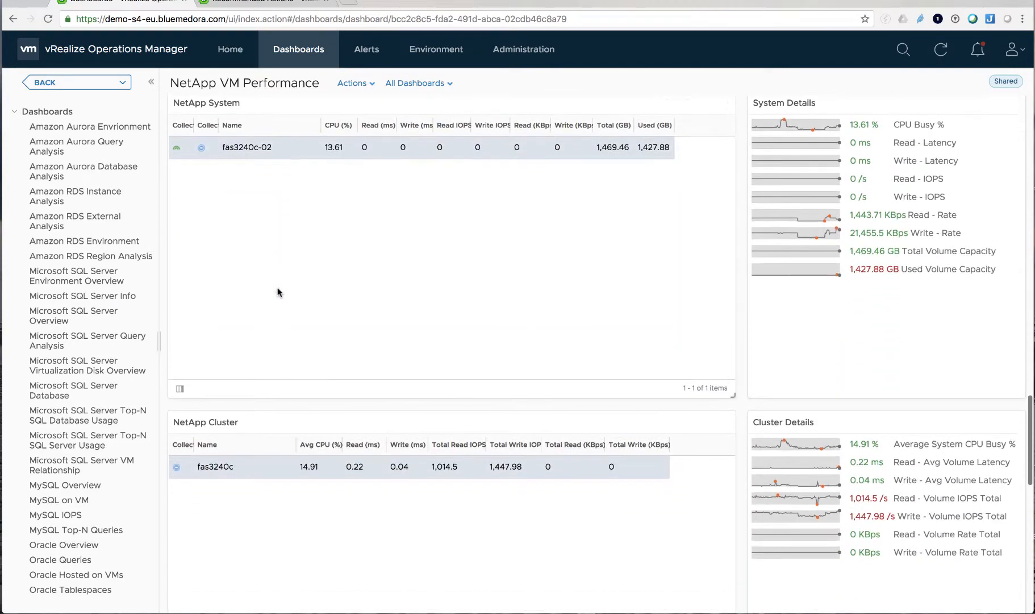
scroll(277, 291, "up", 20)
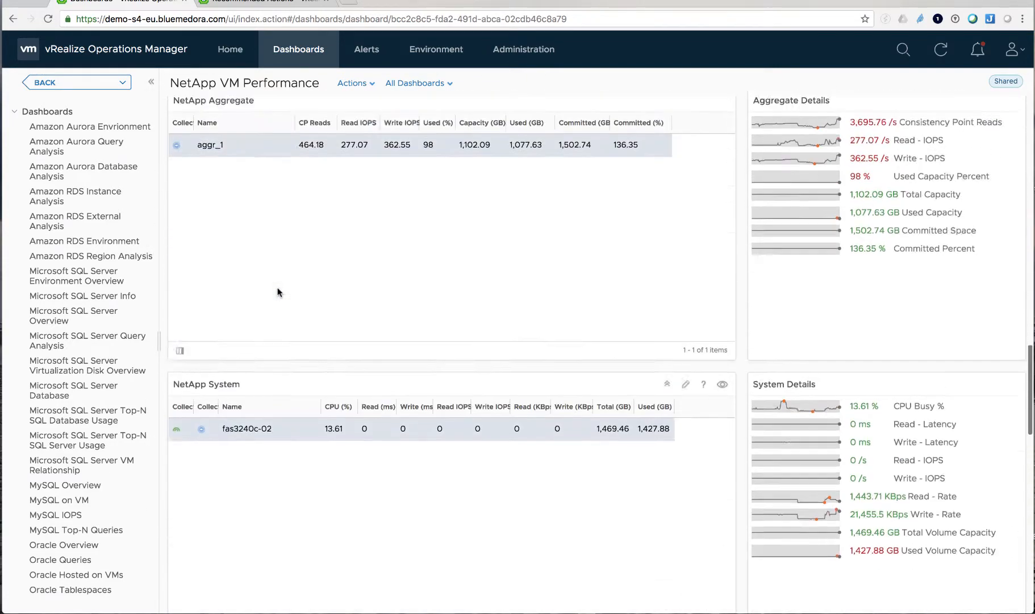
scroll(278, 290, "up", 7)
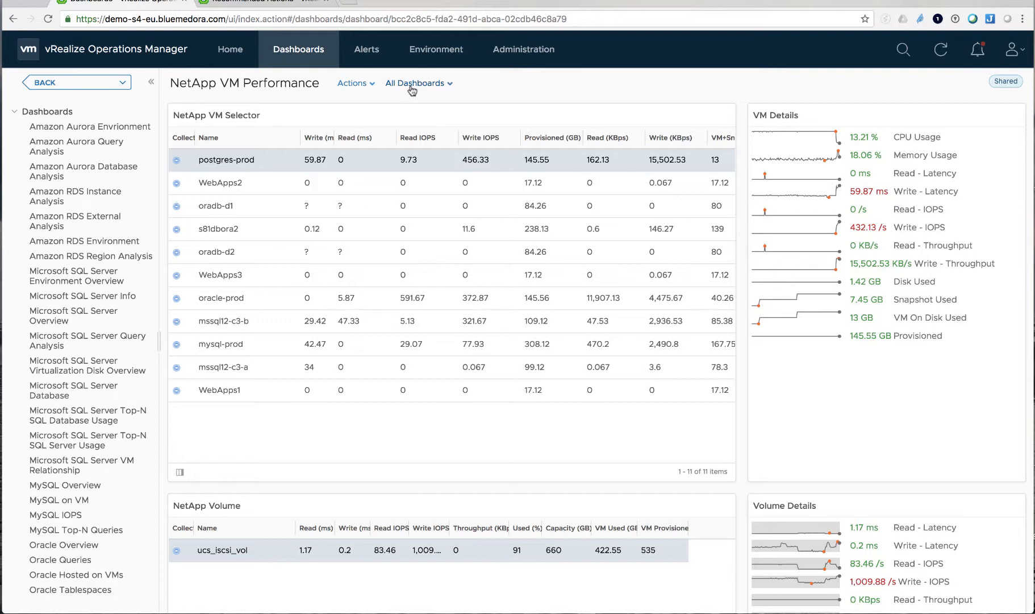
Open the Full Stack MSSQL Query Analysis (Storage Issue) dashboard from the custom dashboards.
left_click(412, 84)
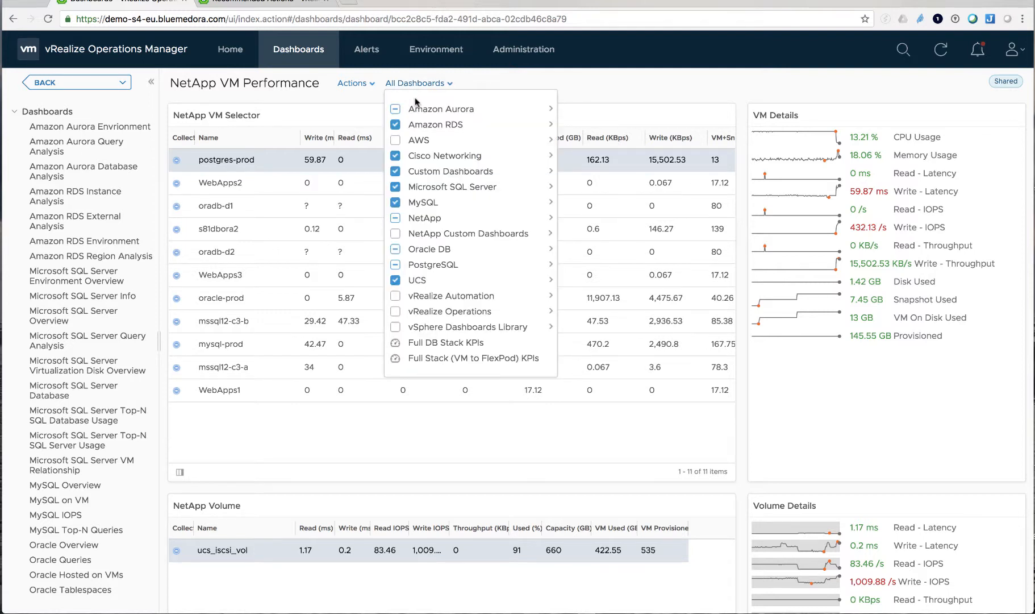
mouse_move(427, 172)
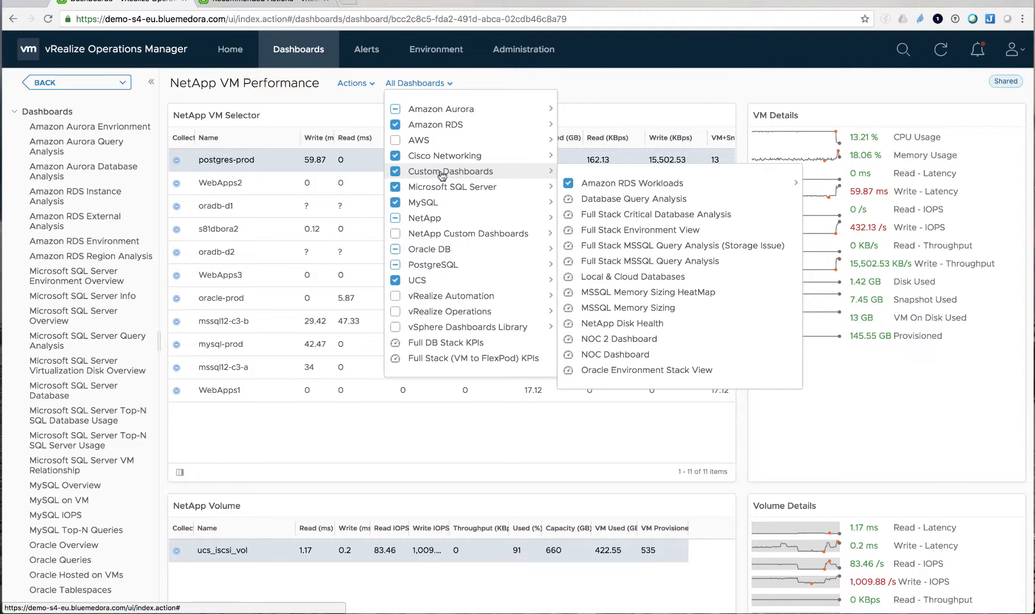
mouse_move(548, 176)
left_click(604, 250)
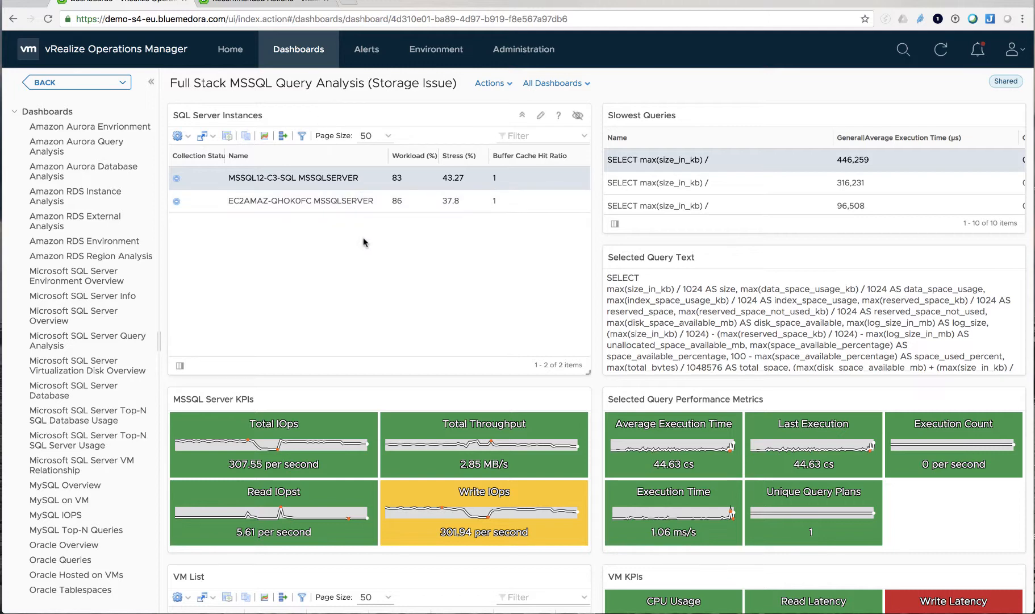
Review the full stack KPIs from SQL Server, VM and host through UCS and Cisco switches to the datastore, NetApp LUN and volume.
scroll(369, 262, "down", 7)
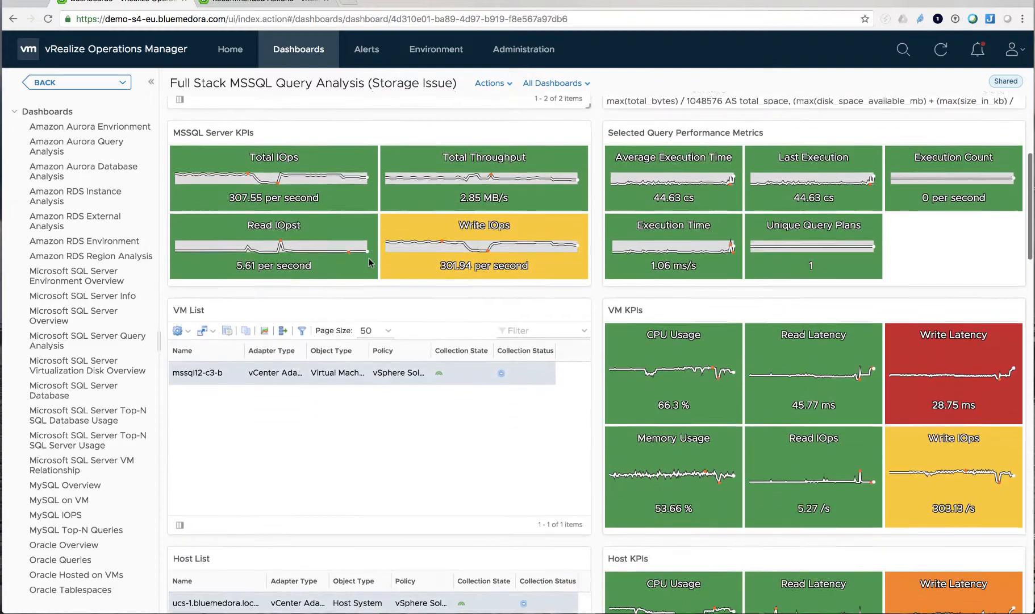
scroll(376, 290, "down", 5)
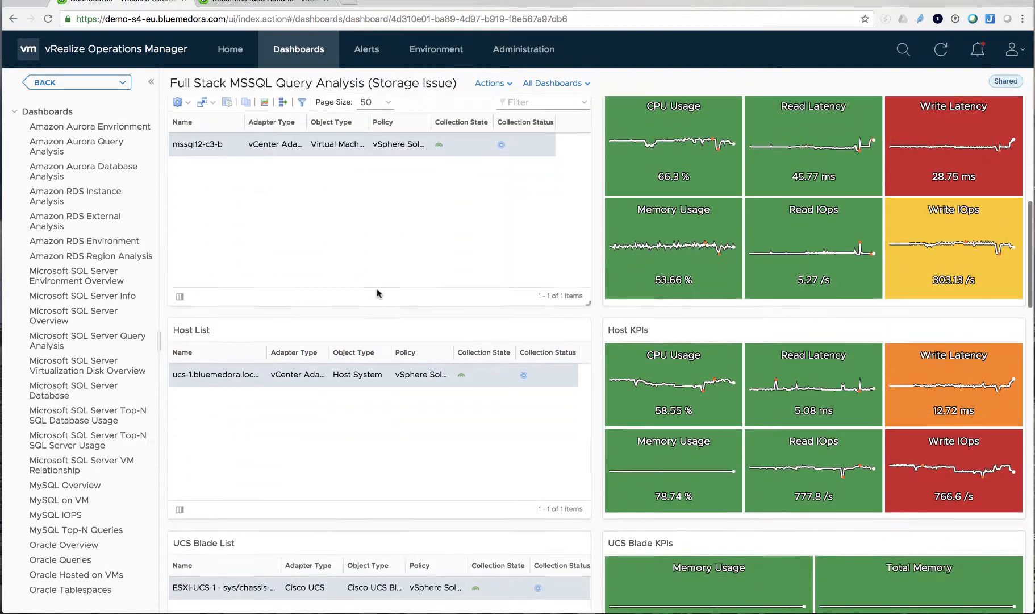
scroll(377, 289, "down", 4)
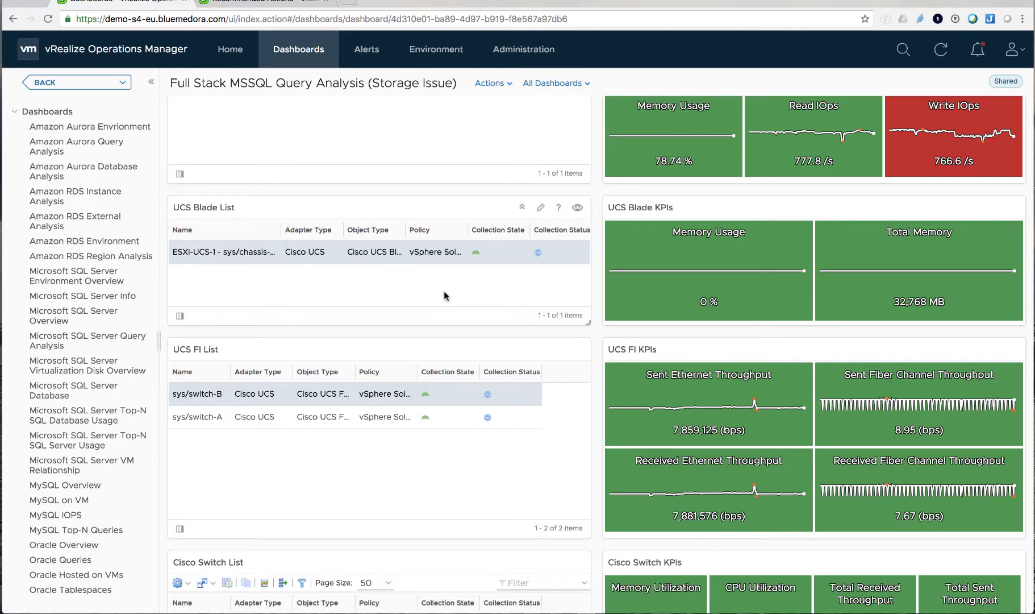
scroll(444, 290, "down", 2)
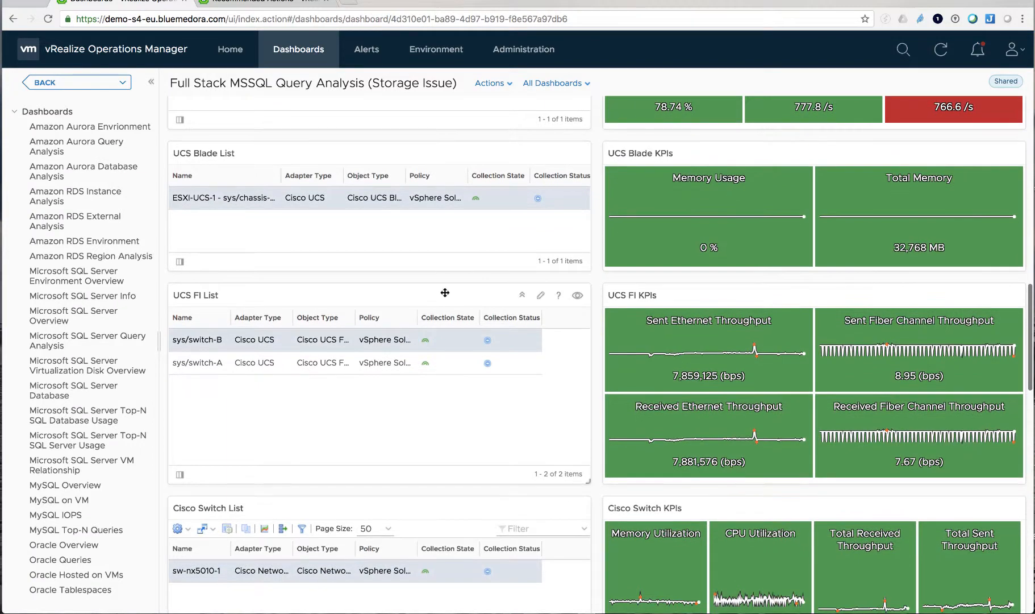
scroll(450, 258, "down", 9)
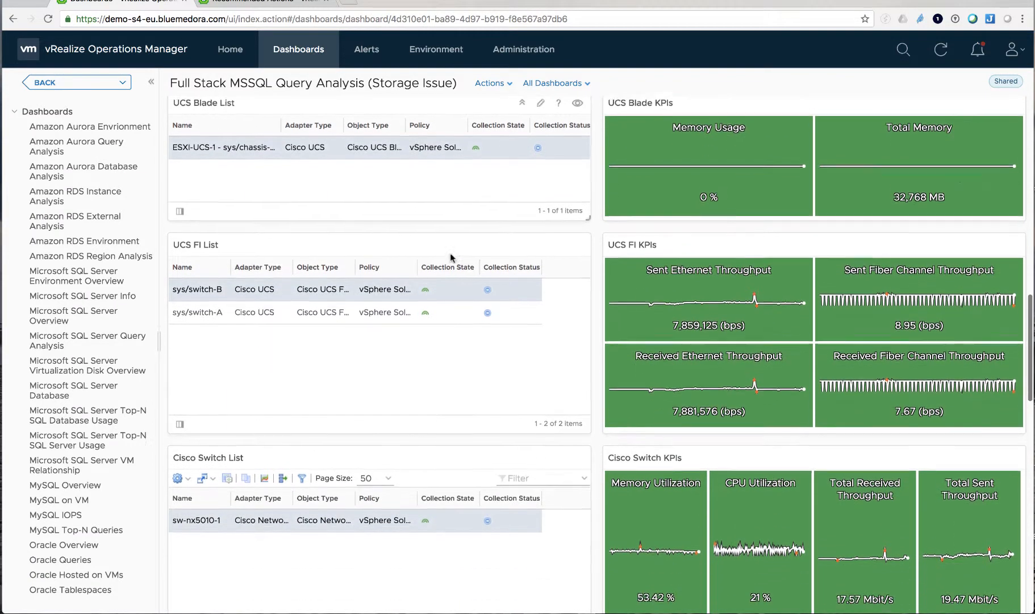
scroll(450, 256, "down", 3)
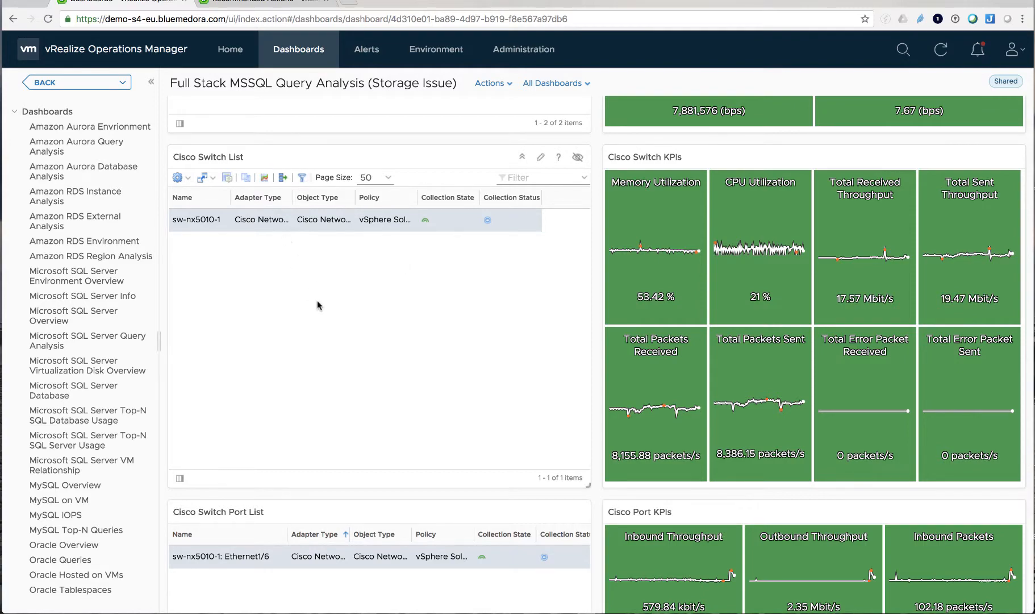
scroll(317, 305, "down", 20)
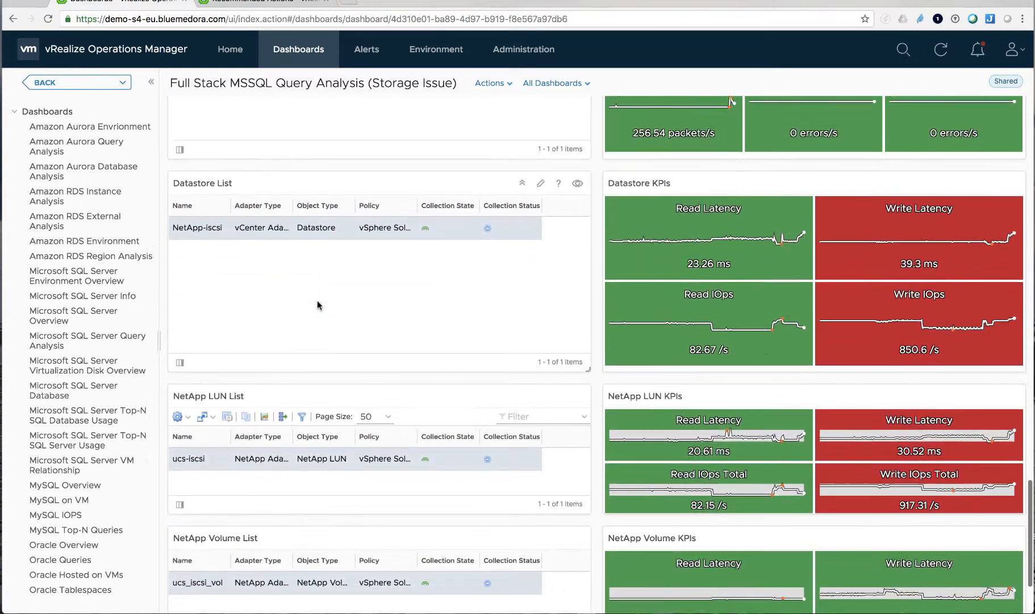
scroll(317, 305, "down", 4)
scroll(317, 305, "up", 5)
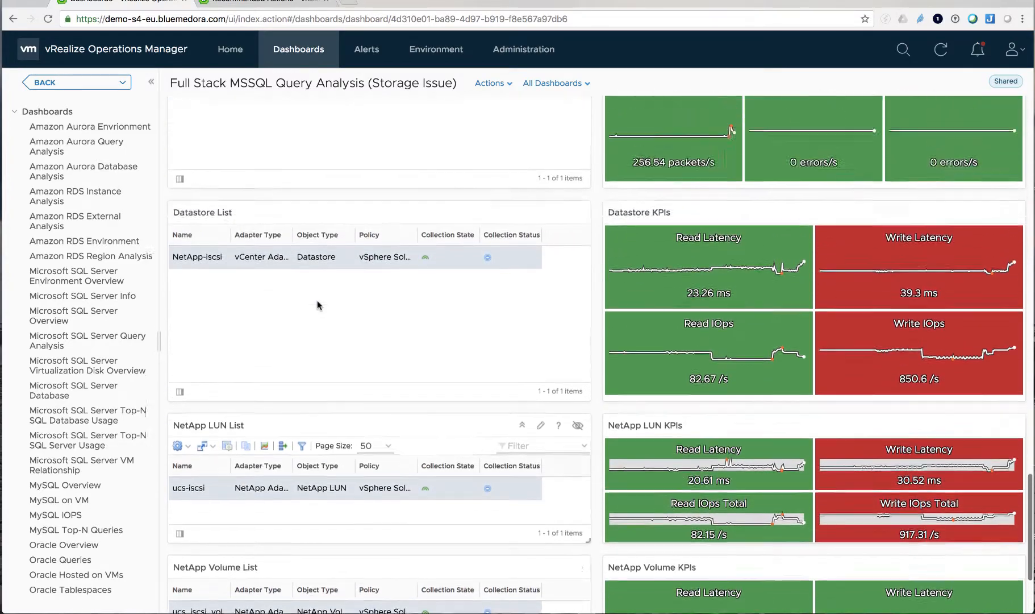
scroll(317, 305, "up", 20)
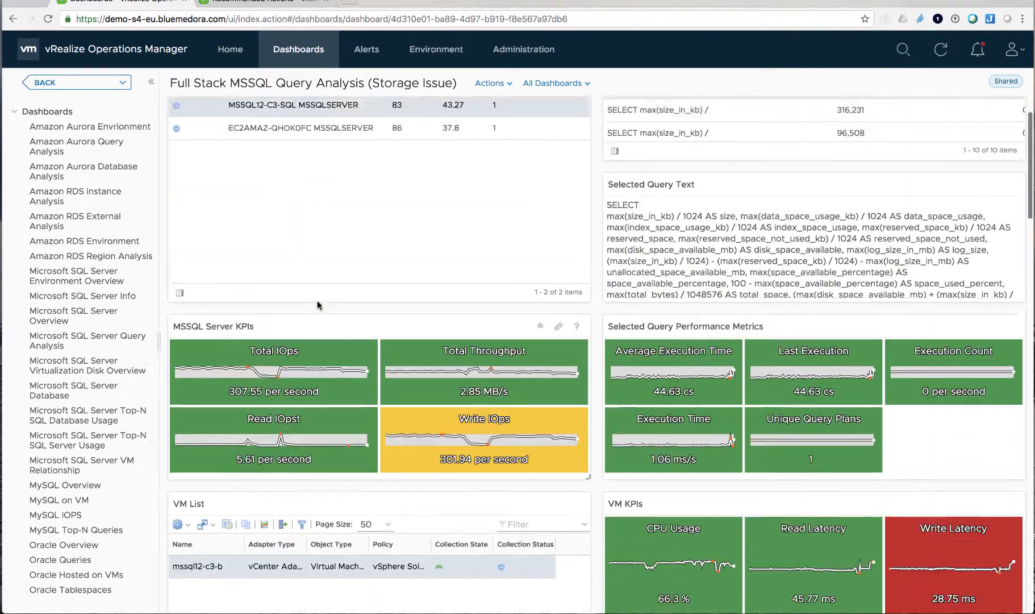
scroll(317, 305, "up", 3)
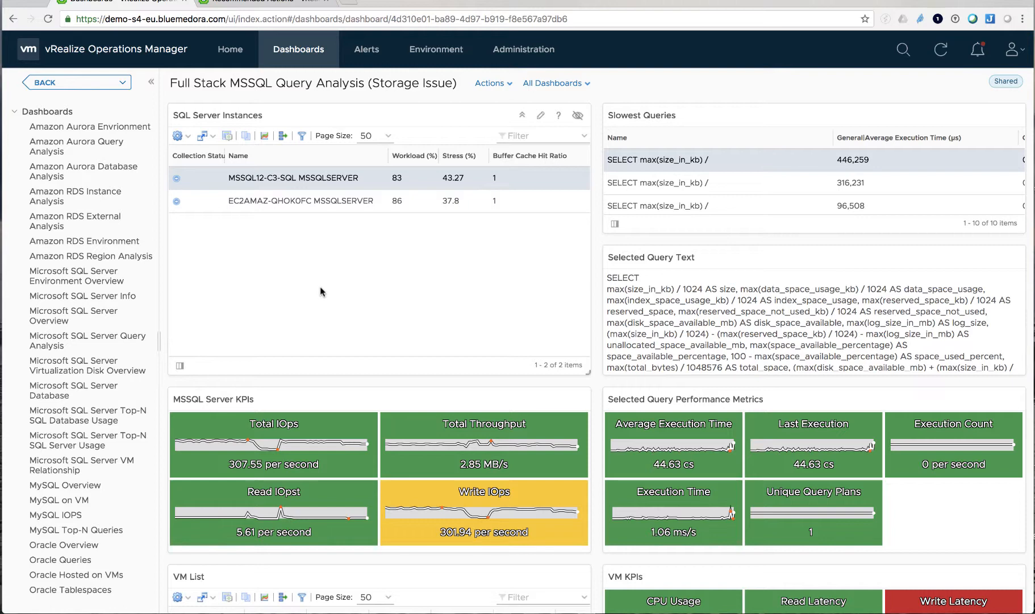
scroll(320, 278, "down", 4)
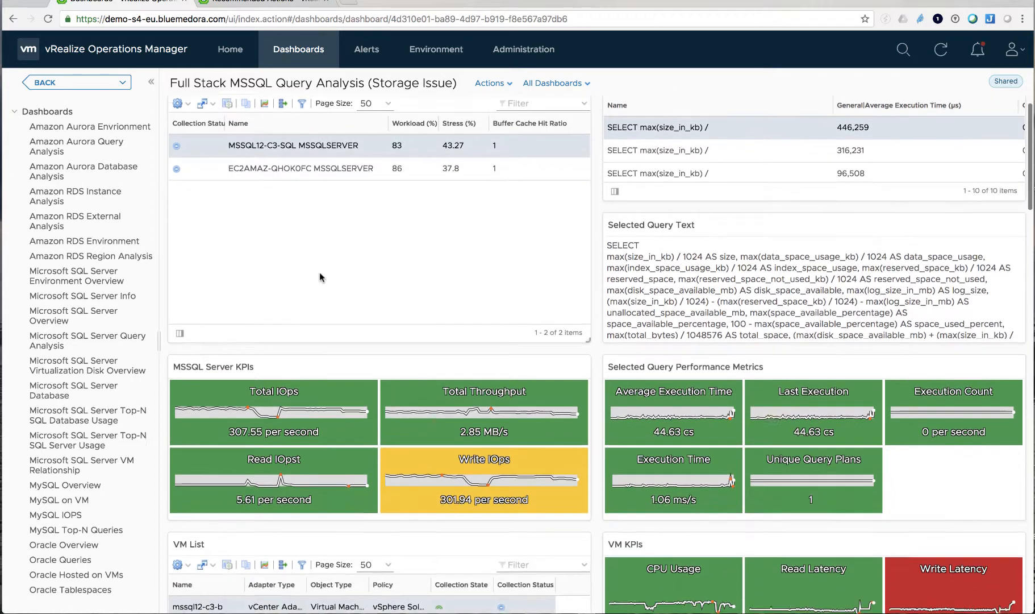
Review the SQL Server instances, slowest queries, selected query text and MSSQL Server KPIs on the full stack dashboard.
scroll(320, 277, "up", 2)
left_click(320, 275)
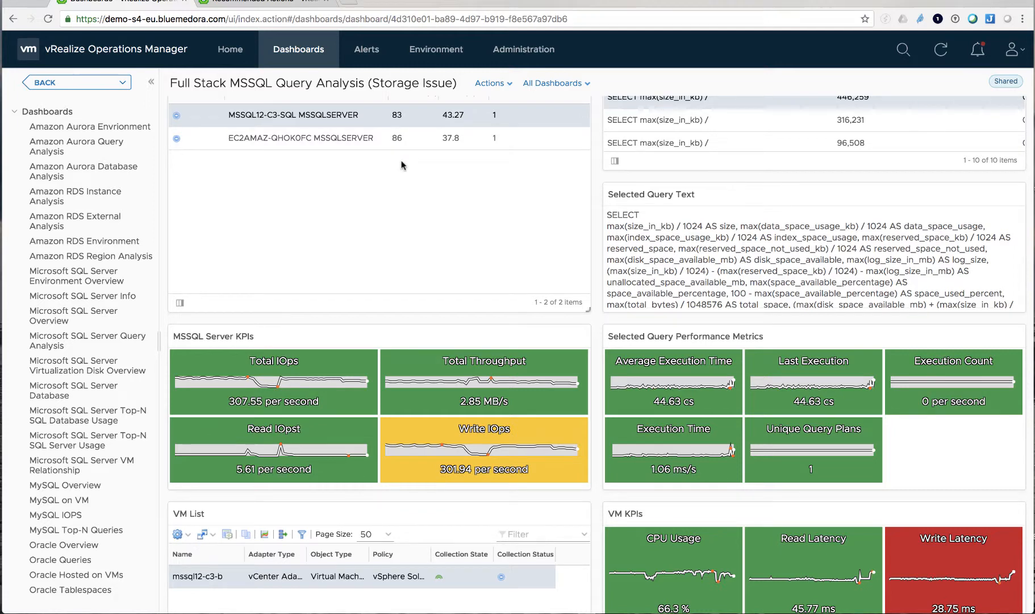
scroll(401, 162, "up", 2)
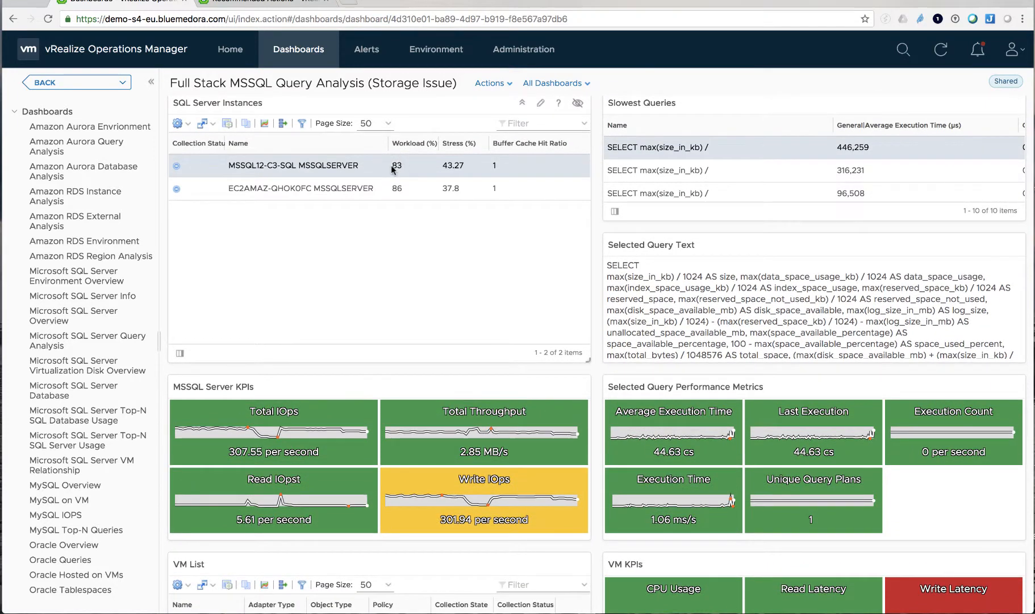
scroll(385, 158, "down", 1)
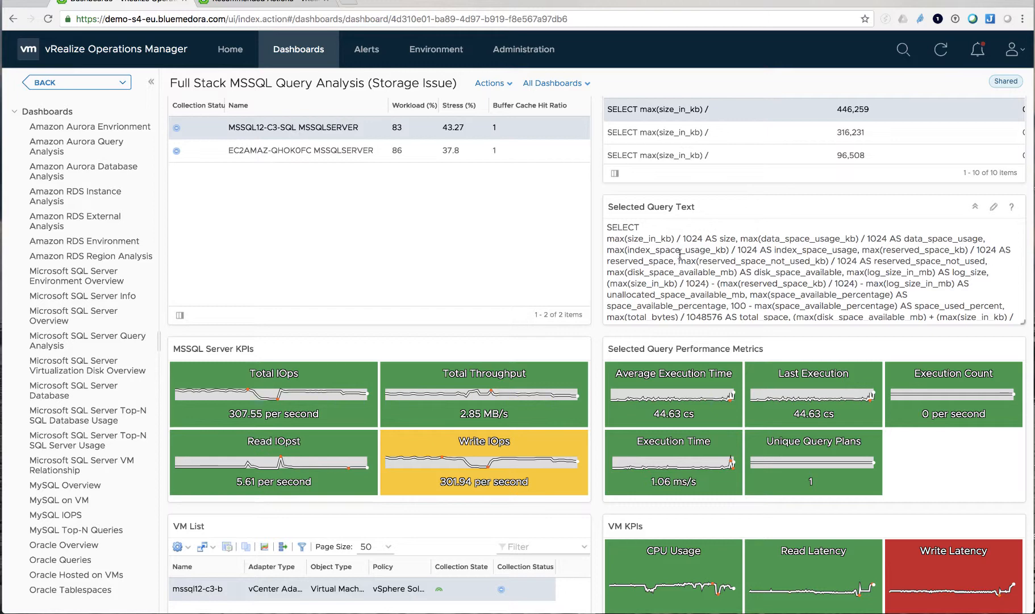
scroll(691, 161, "up", 1)
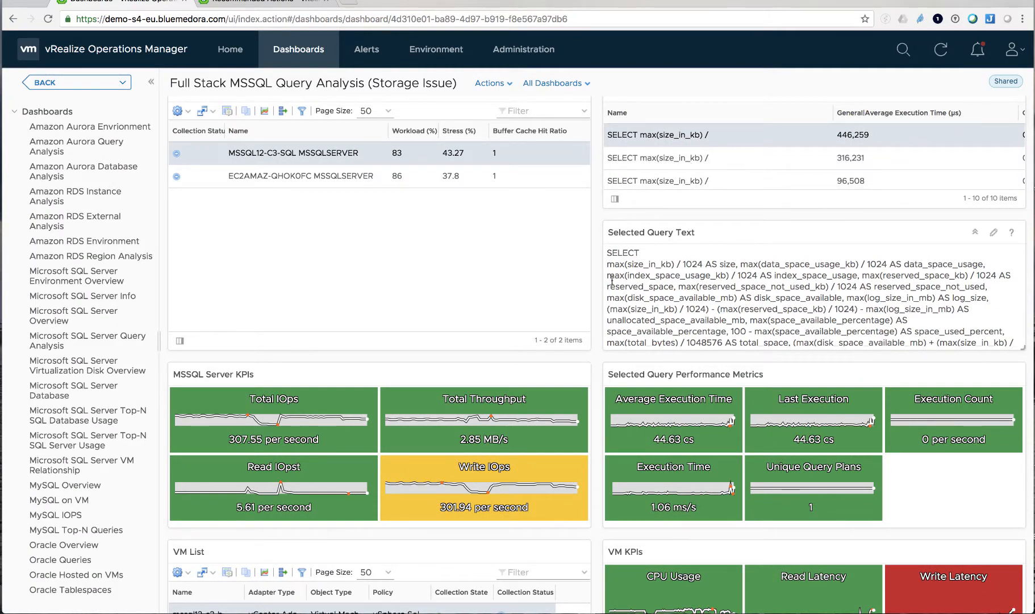
mouse_move(561, 470)
scroll(597, 475, "down", 1)
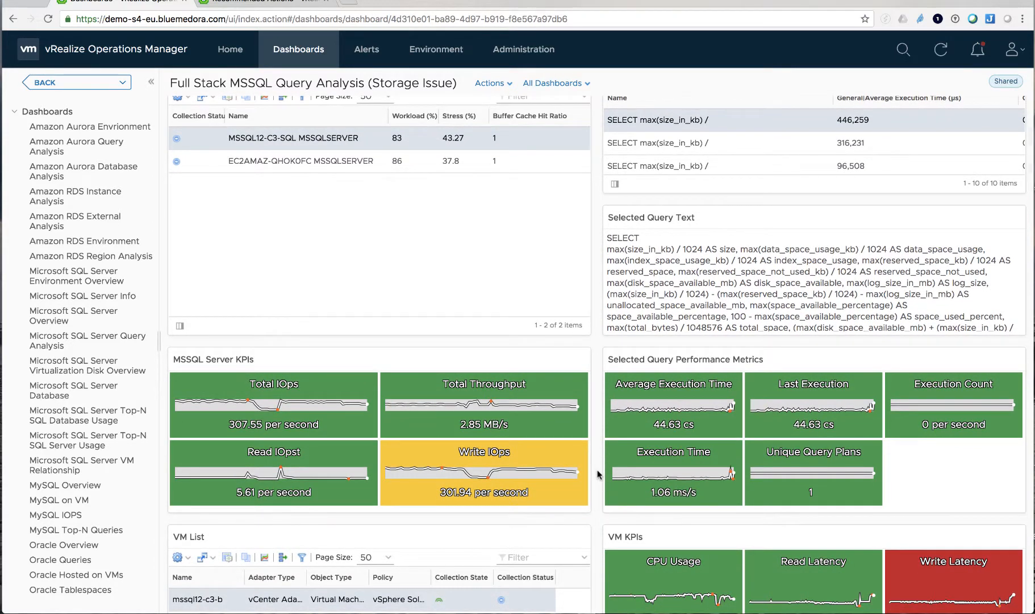
Examine the KPIs of the mssql12-c3-b virtual machine and its host, focusing on write latency and write IOps.
scroll(597, 474, "down", 5)
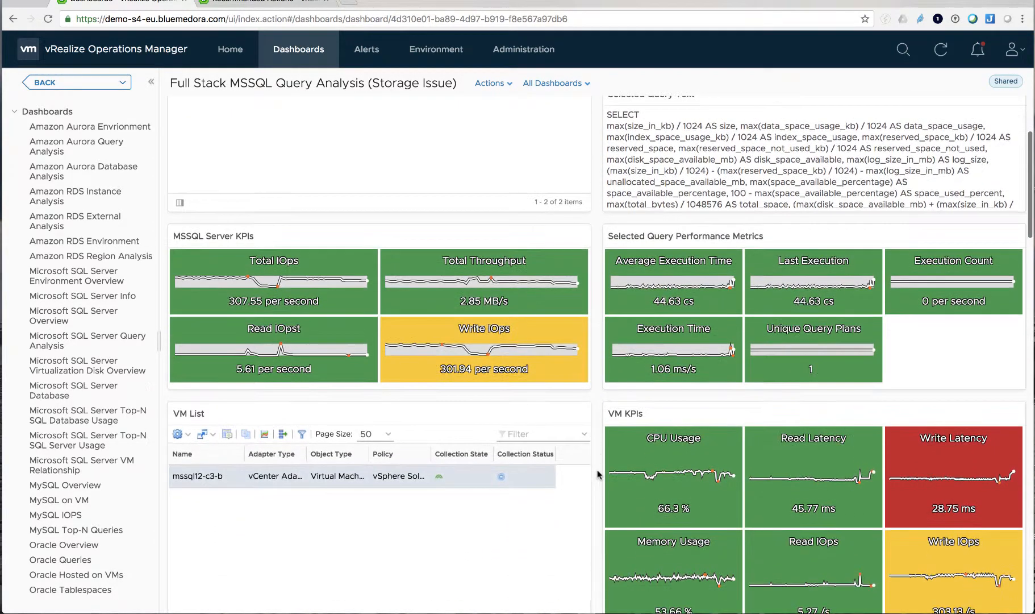
scroll(598, 400, "down", 2)
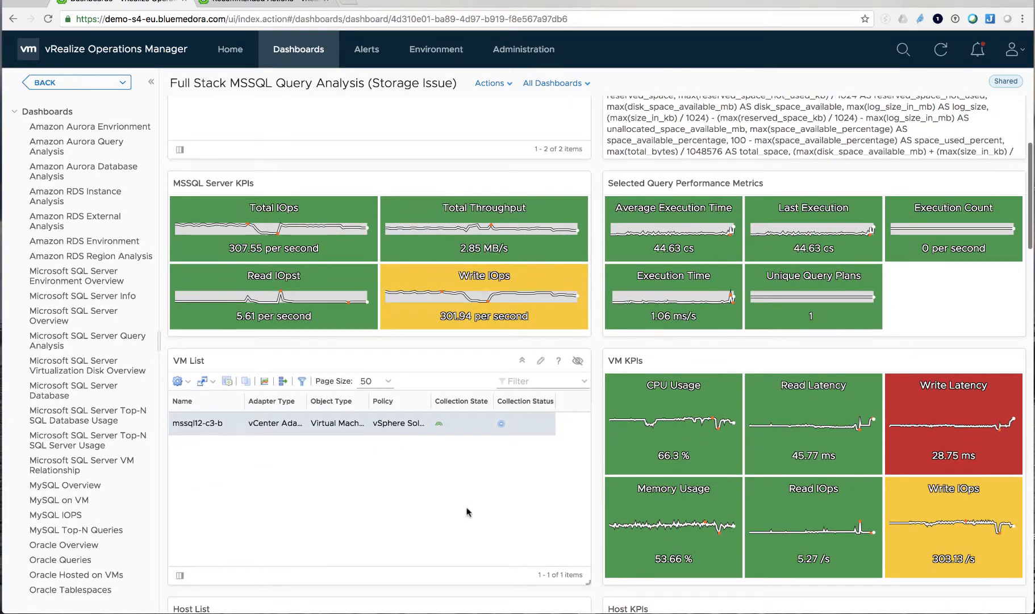
scroll(454, 519, "down", 6)
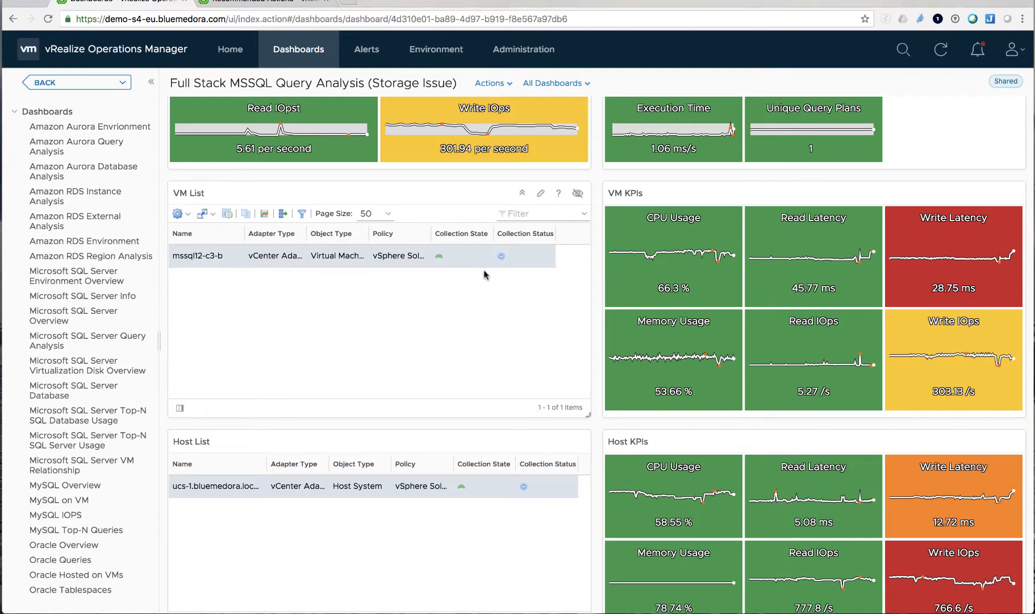
mouse_move(944, 375)
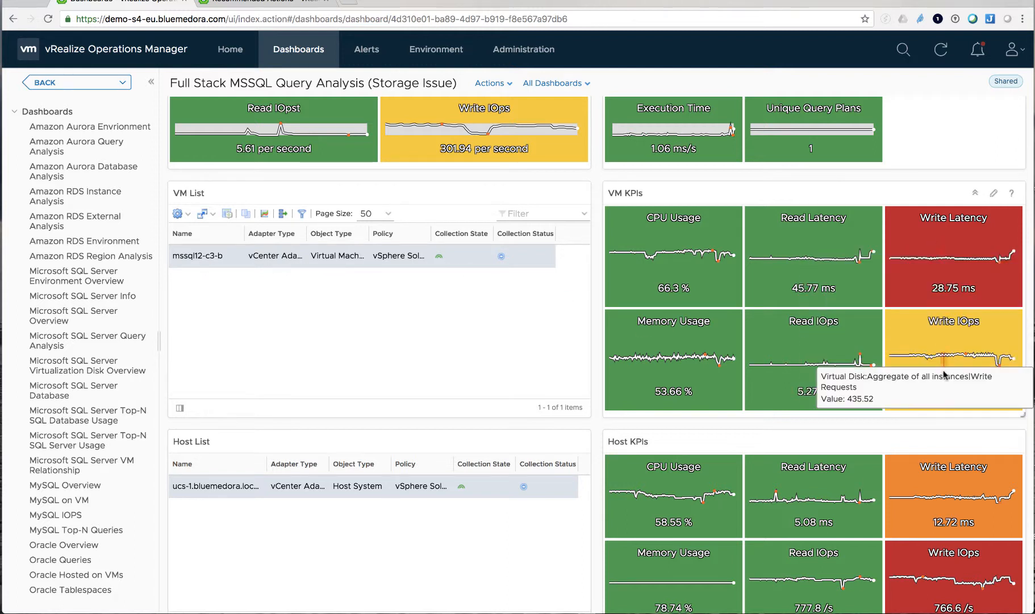
mouse_move(946, 299)
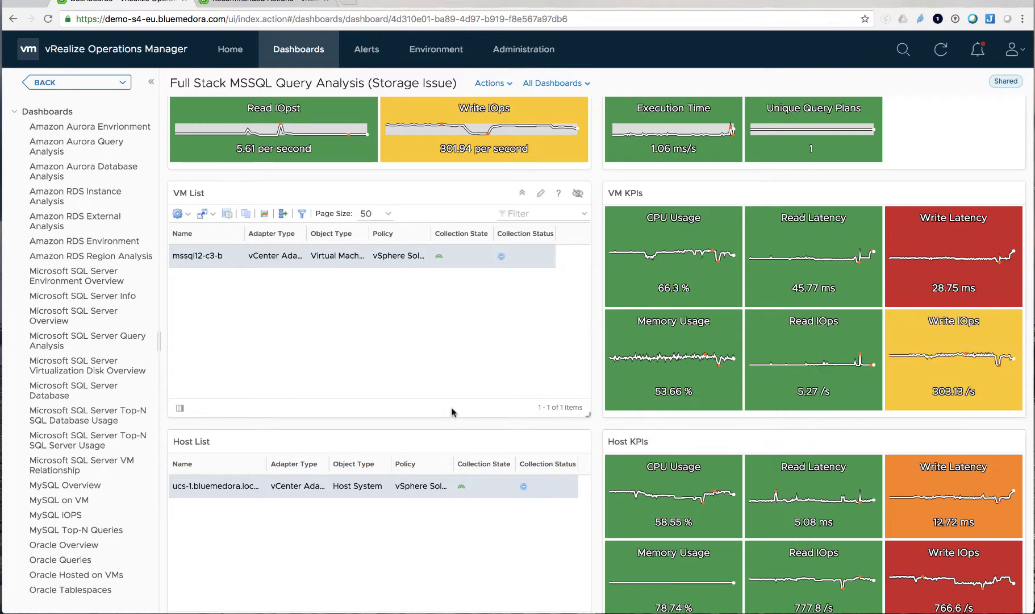
scroll(451, 408, "down", 3)
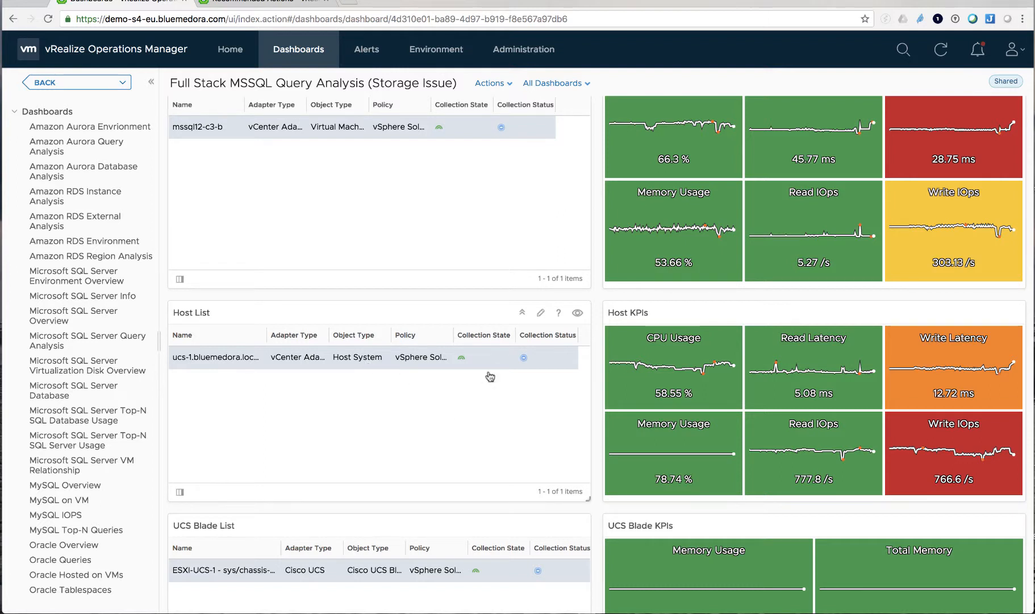
mouse_move(924, 404)
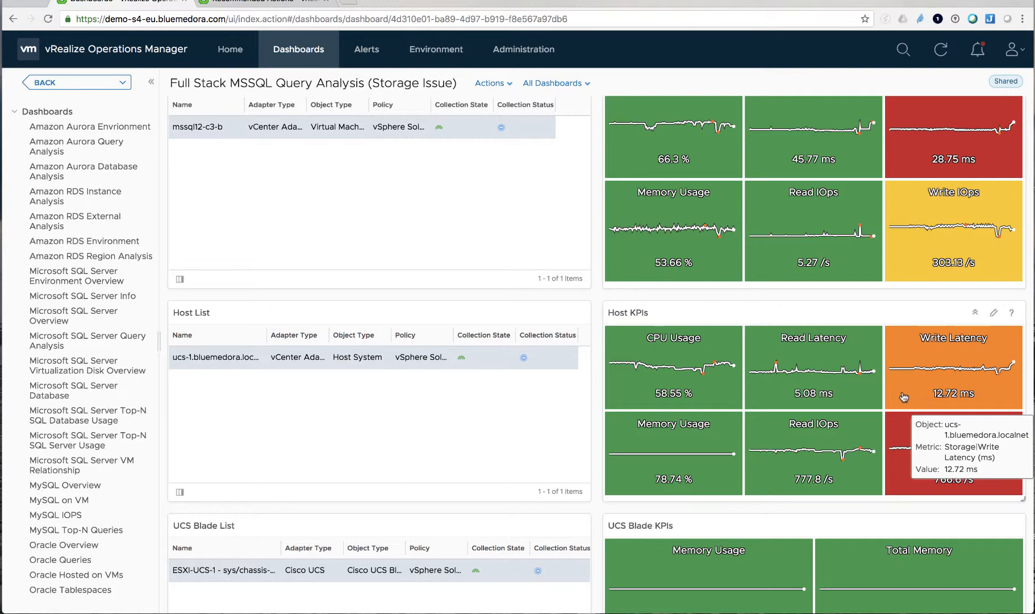
Examine the UCS blade memory KPIs and the UCS FI Ethernet and Fiber Channel throughput.
scroll(922, 396, "down", 5)
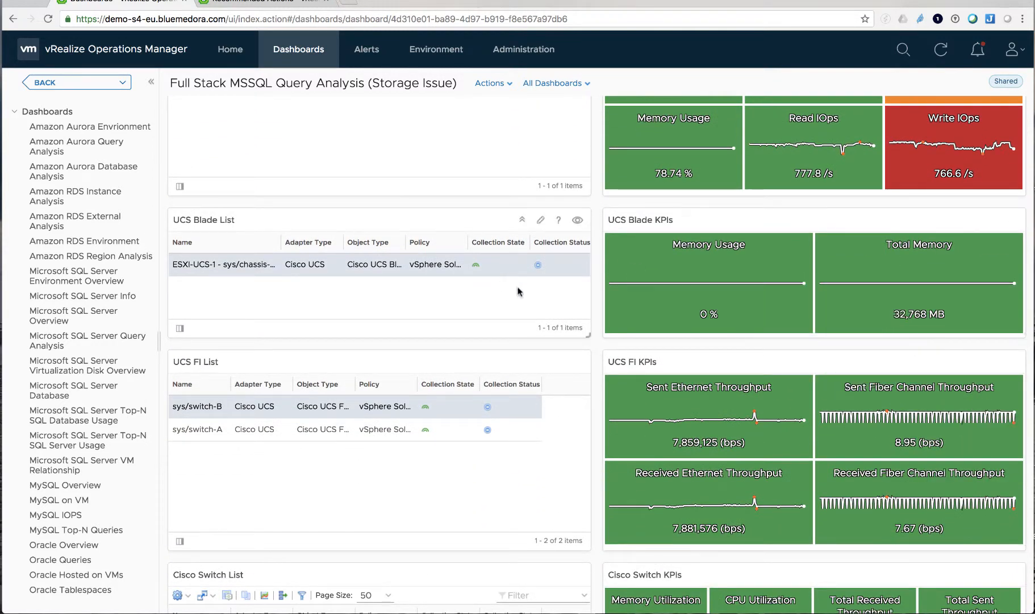
mouse_move(632, 306)
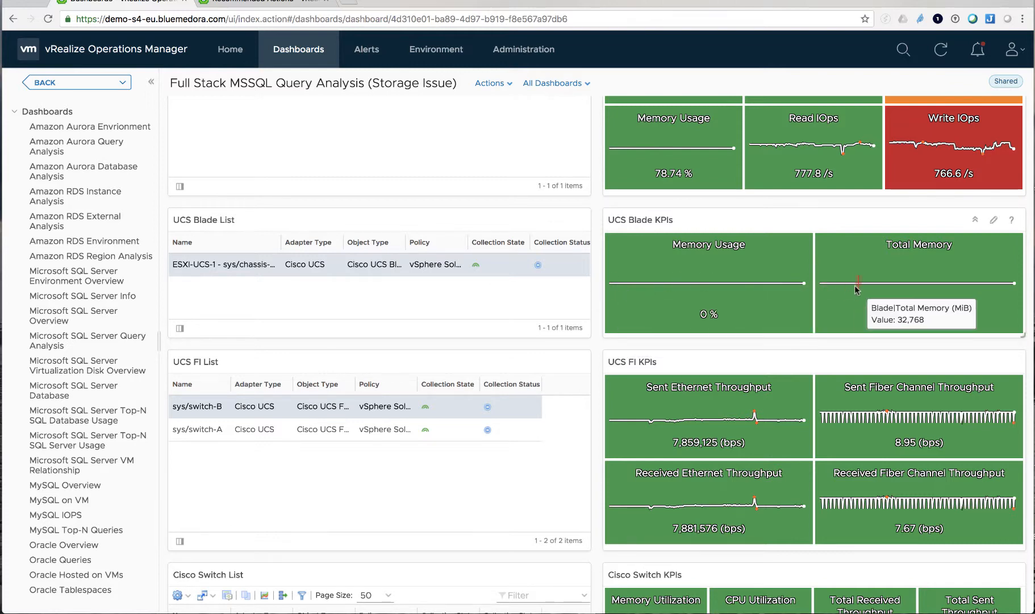
scroll(543, 293, "down", 1)
scroll(543, 291, "down", 5)
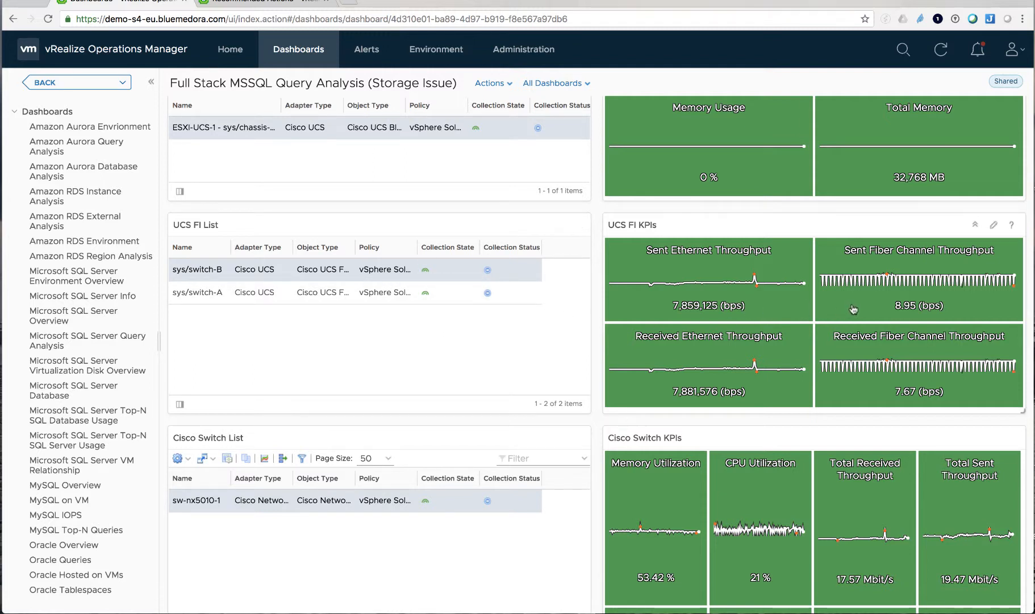
scroll(560, 345, "down", 1)
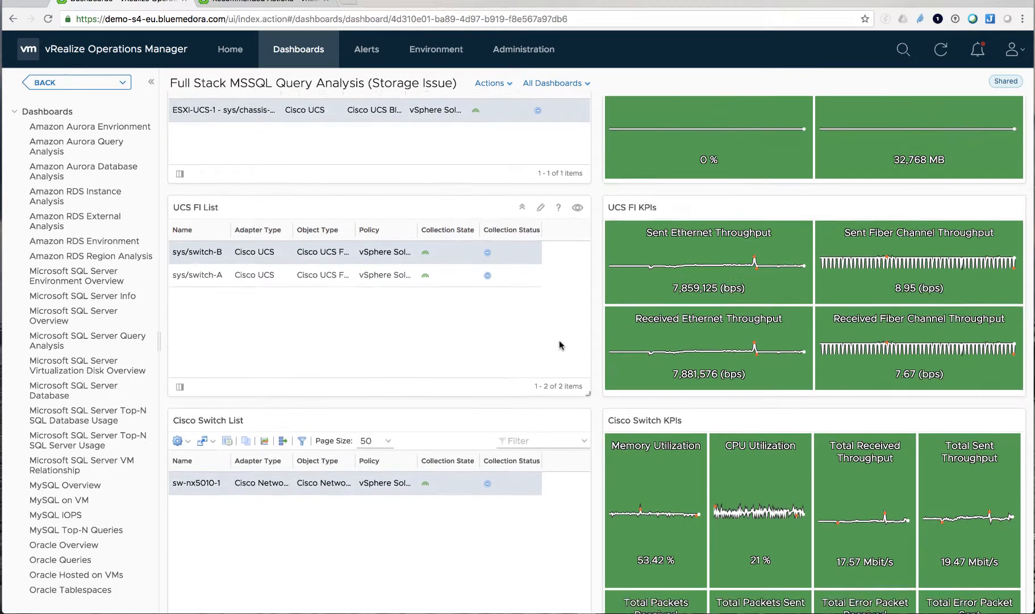
Examine the KPIs of the Cisco switch sw-nx5010-1 and its port Ethernet1/6.
scroll(559, 345, "down", 5)
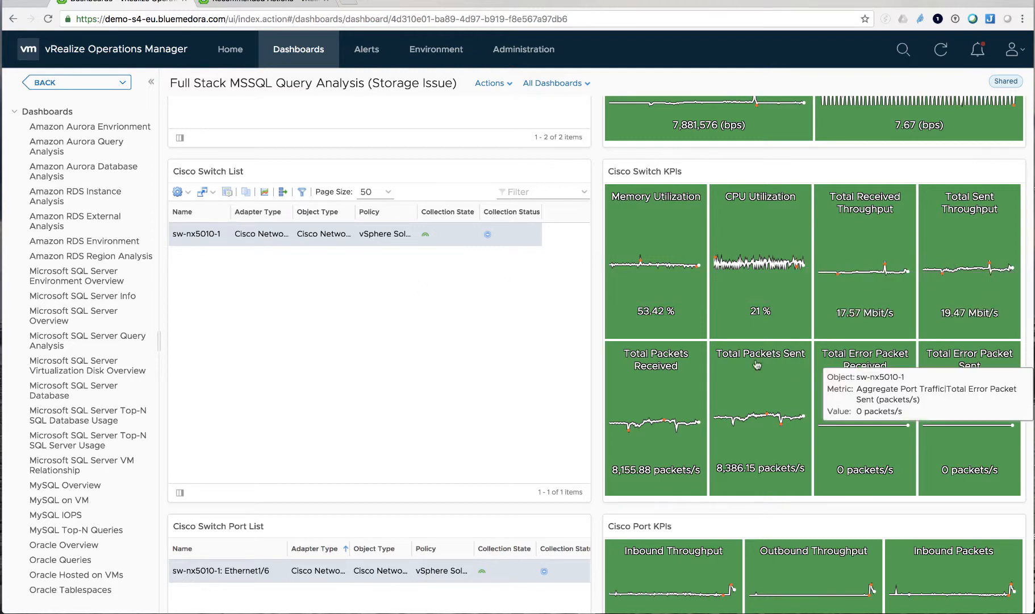
scroll(593, 390, "down", 1)
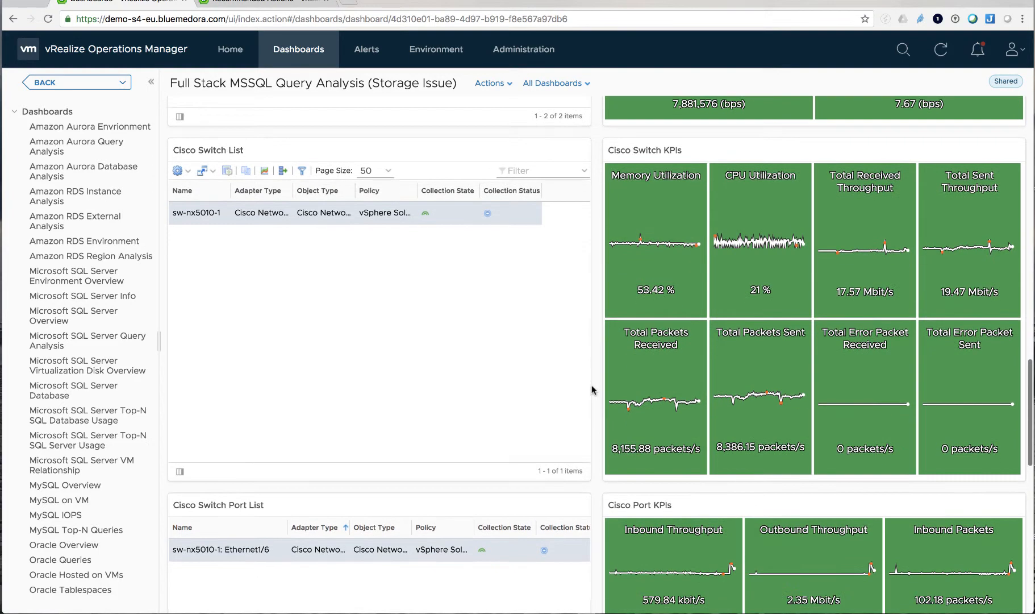
scroll(593, 390, "down", 3)
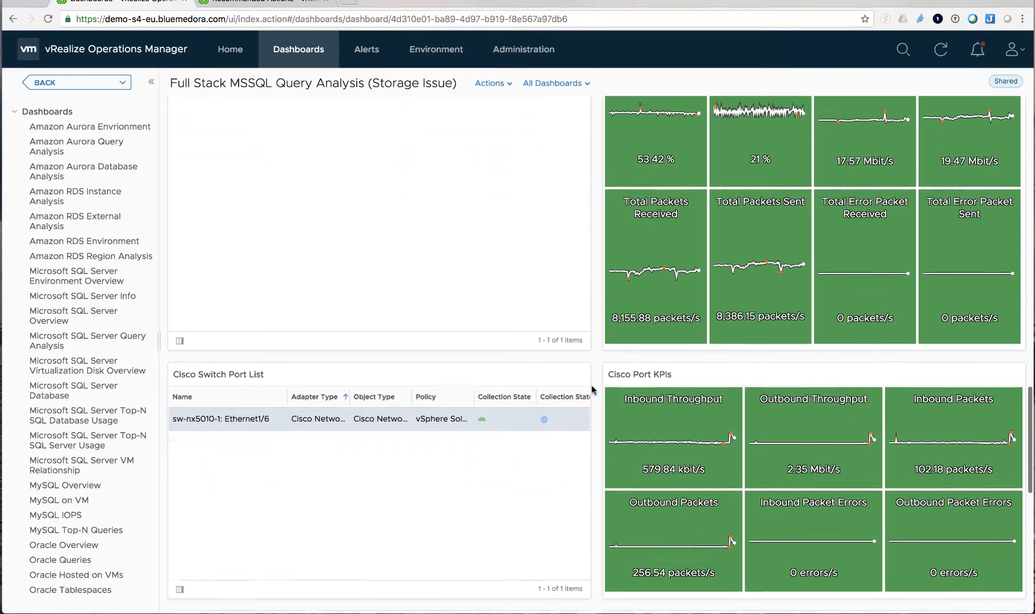
scroll(591, 388, "down", 2)
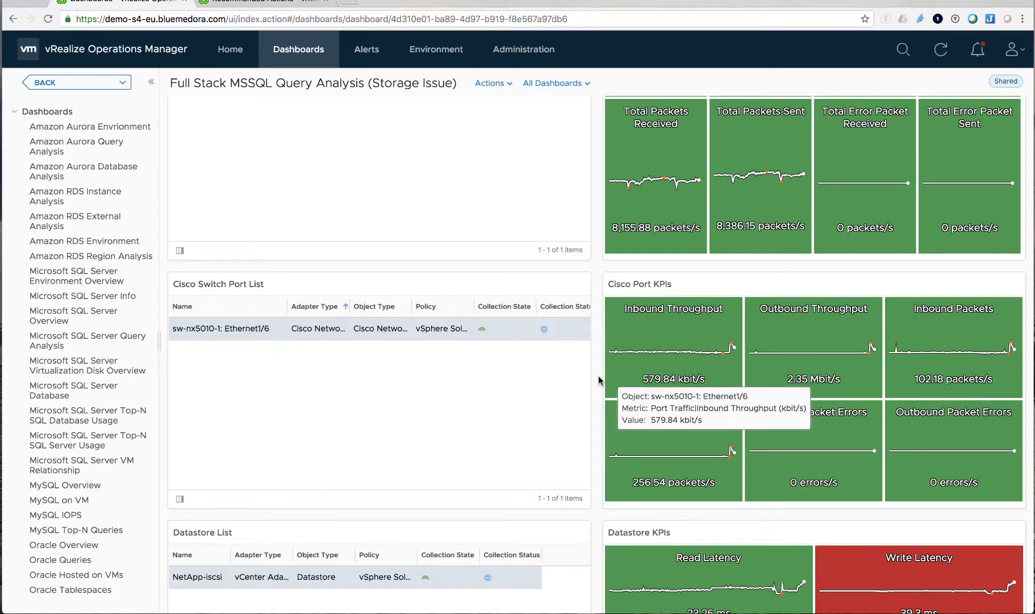
Compare the latency and IOps KPIs of the NetApp-iscsi datastore, the ucs-iscsi LUN and the ucs_iscsi_vol volume.
scroll(599, 380, "down", 1)
scroll(599, 380, "down", 5)
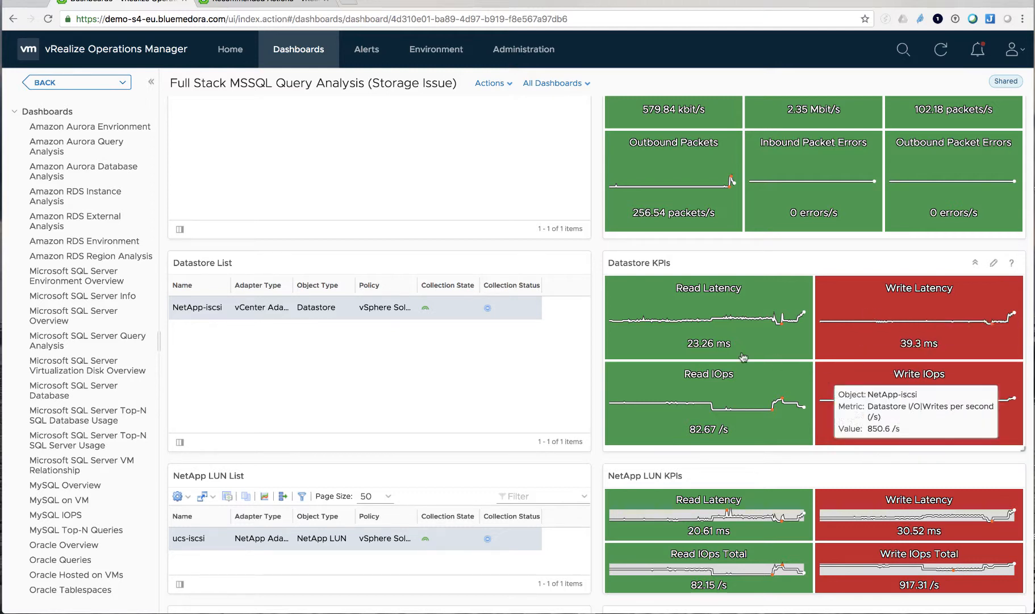
scroll(593, 365, "down", 4)
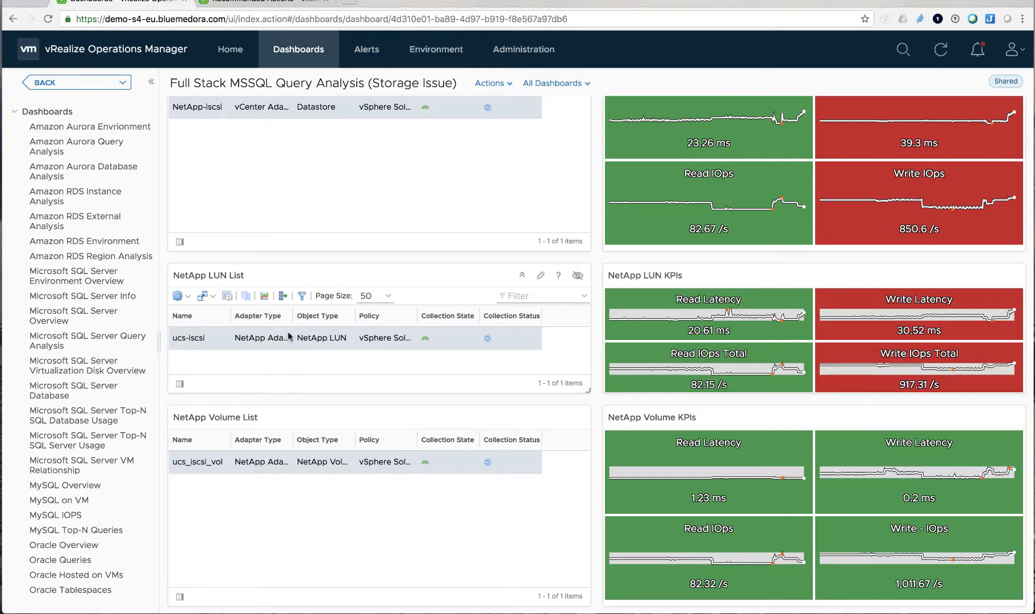
Open the ucs-iscsi LUN's details and examine its summary badges, remaining capacity, alerts and active symptoms.
left_click(264, 296)
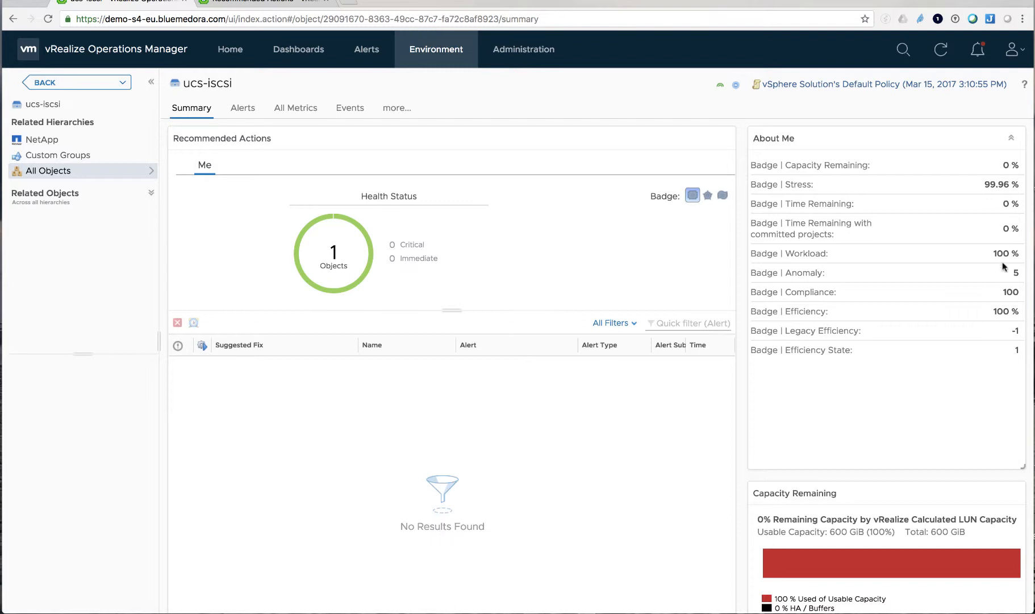
scroll(932, 373, "down", 5)
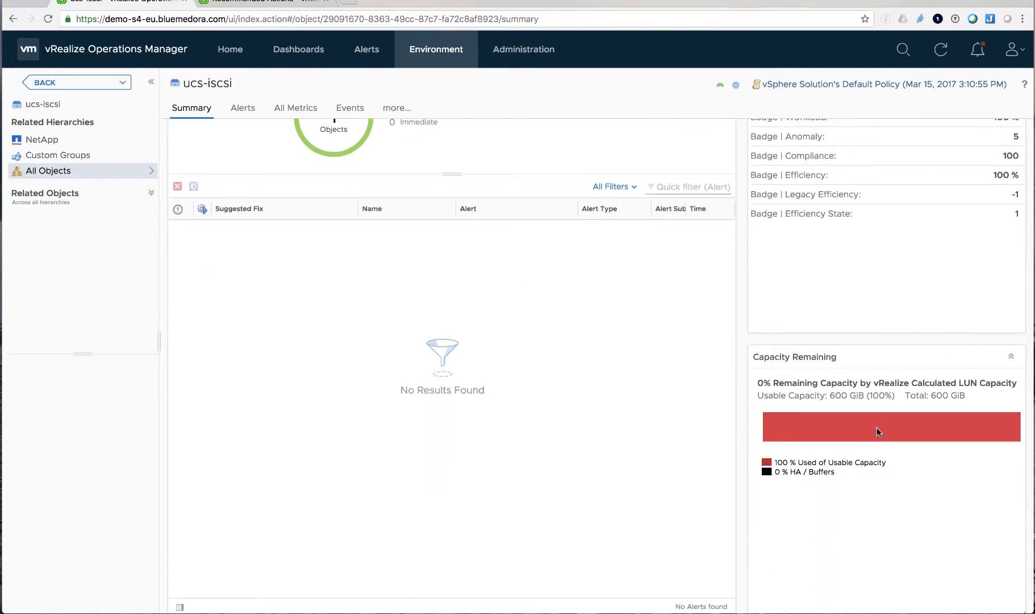
scroll(900, 292, "up", 5)
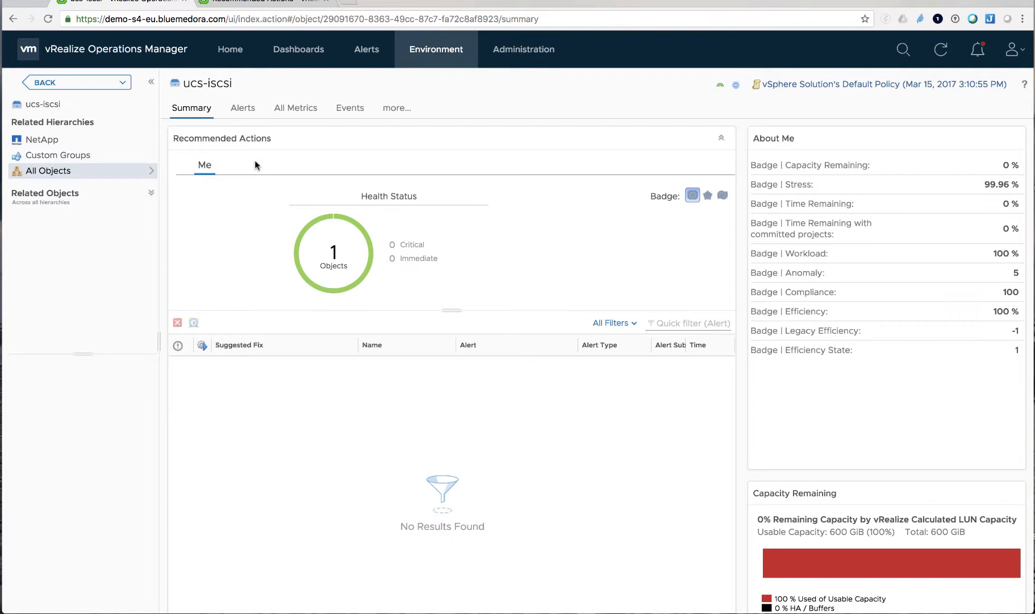
left_click(248, 112)
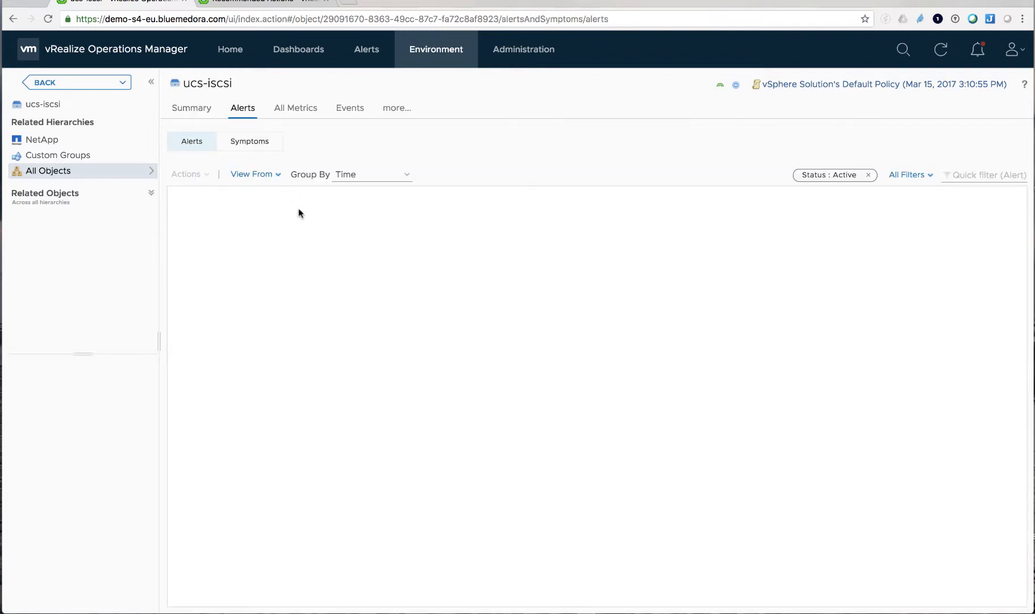
left_click(242, 140)
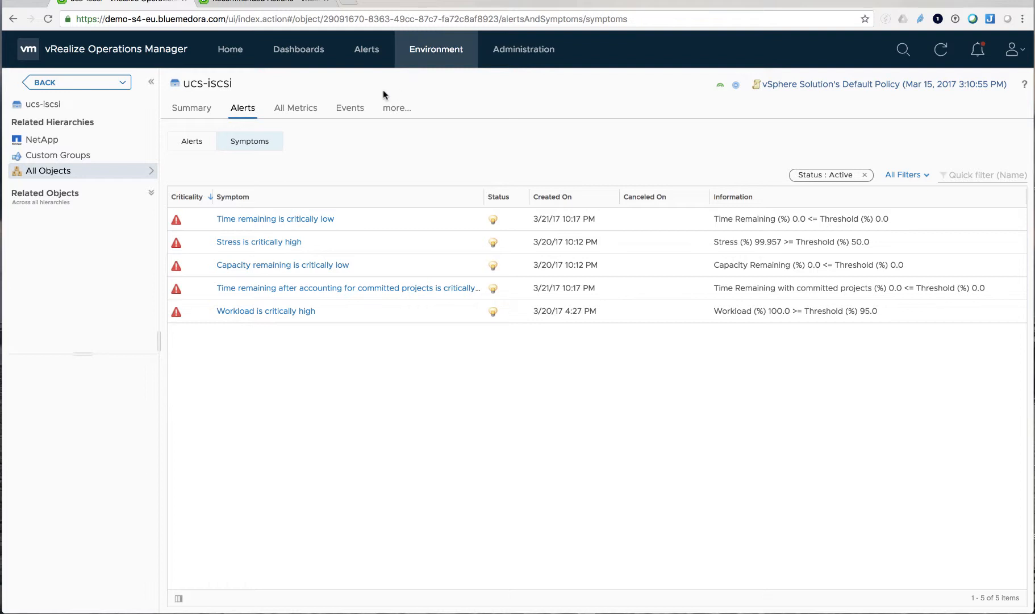
Switch to the demo-s3 vRealize Operations Manager instance and open its NetApp E-Series environment inventory.
left_click(315, 6)
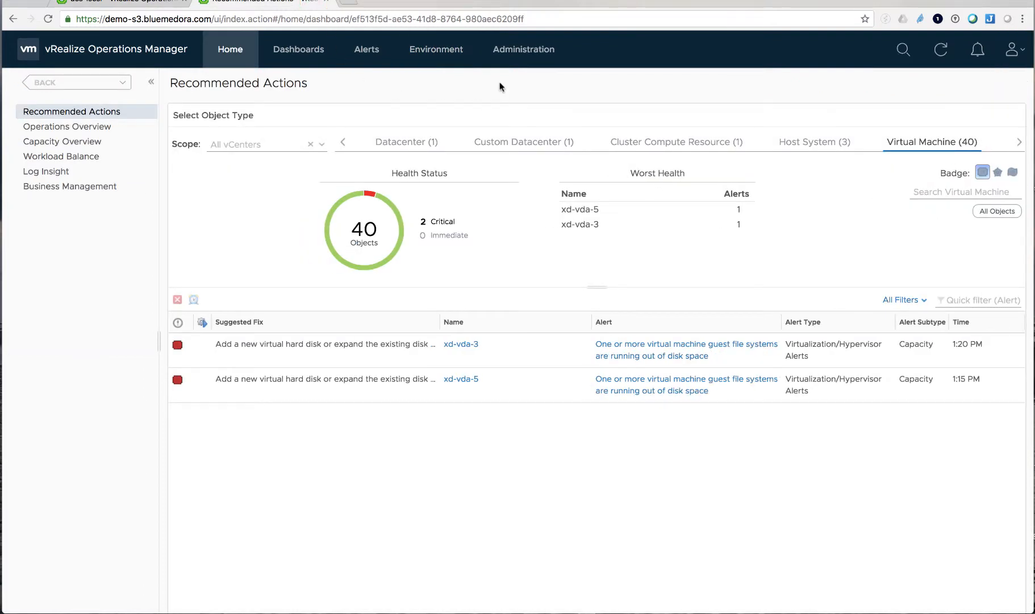
left_click(424, 53)
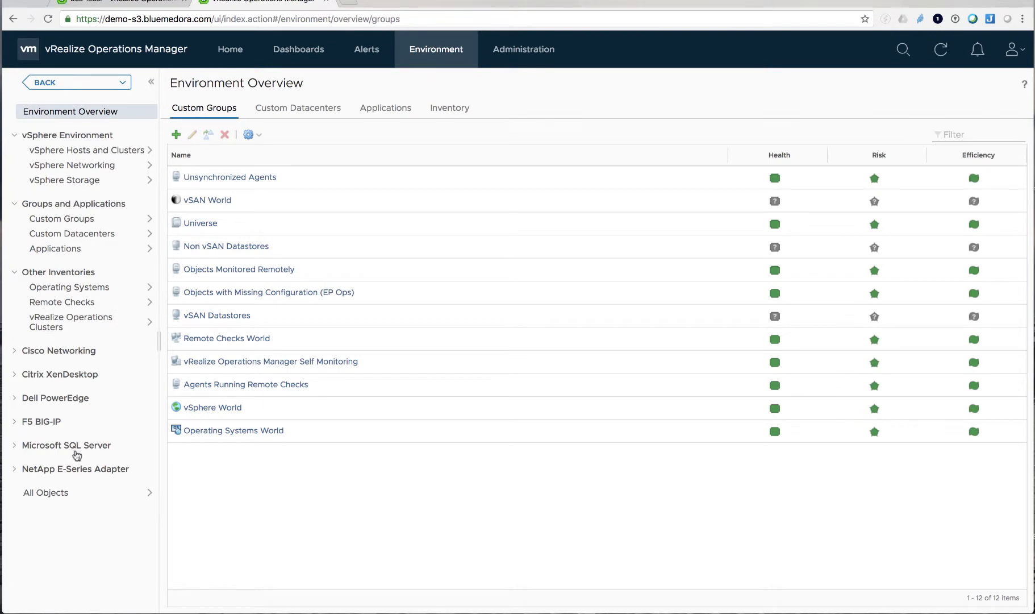
left_click(72, 469)
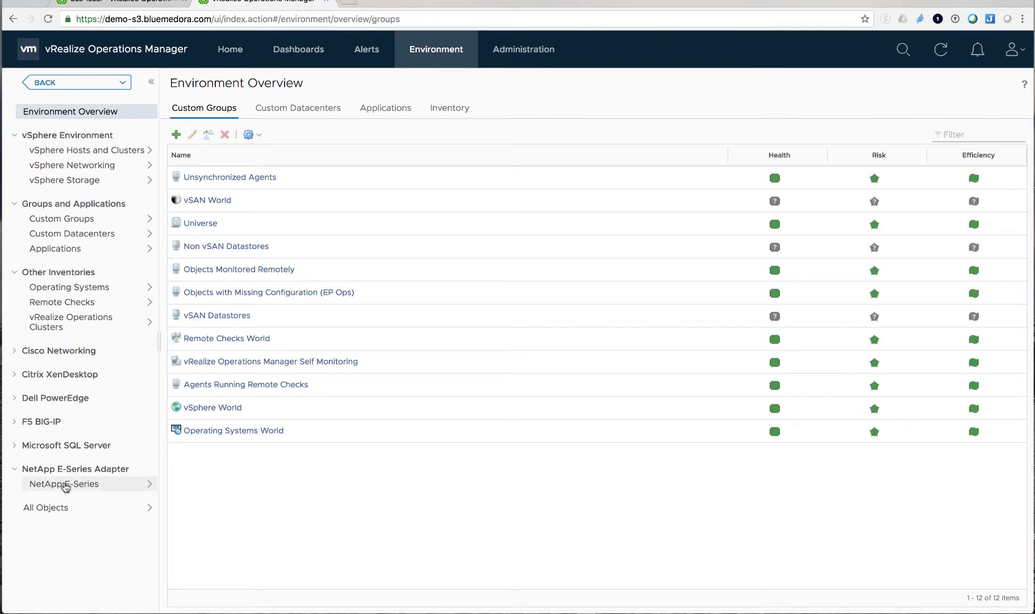
left_click(63, 483)
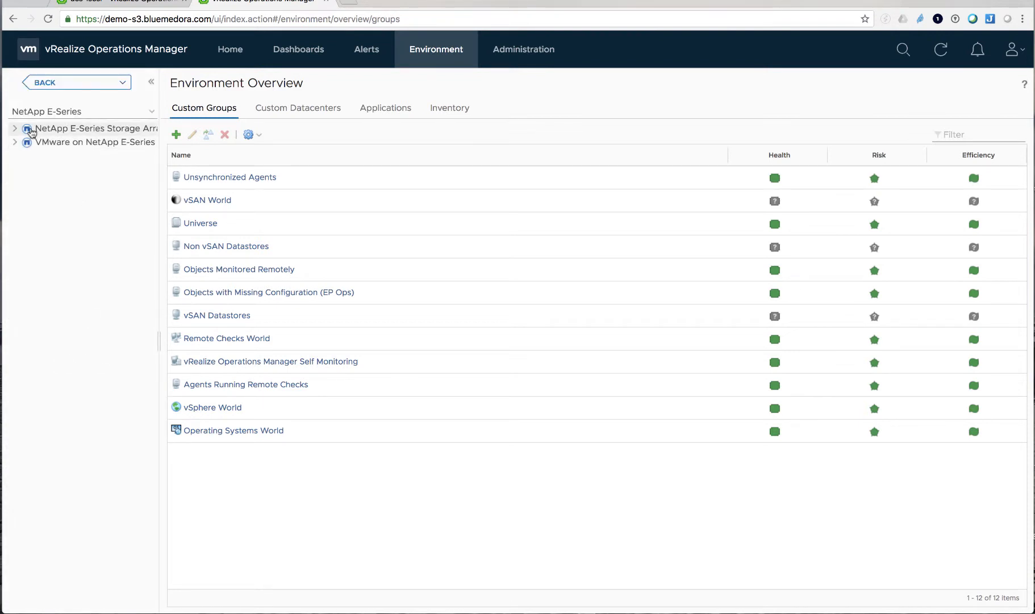
Expand the NetApp E-Series storage arrays through netapp-eseries-1 to the slots of Tray 99, and select Tray 99.
left_click(16, 128)
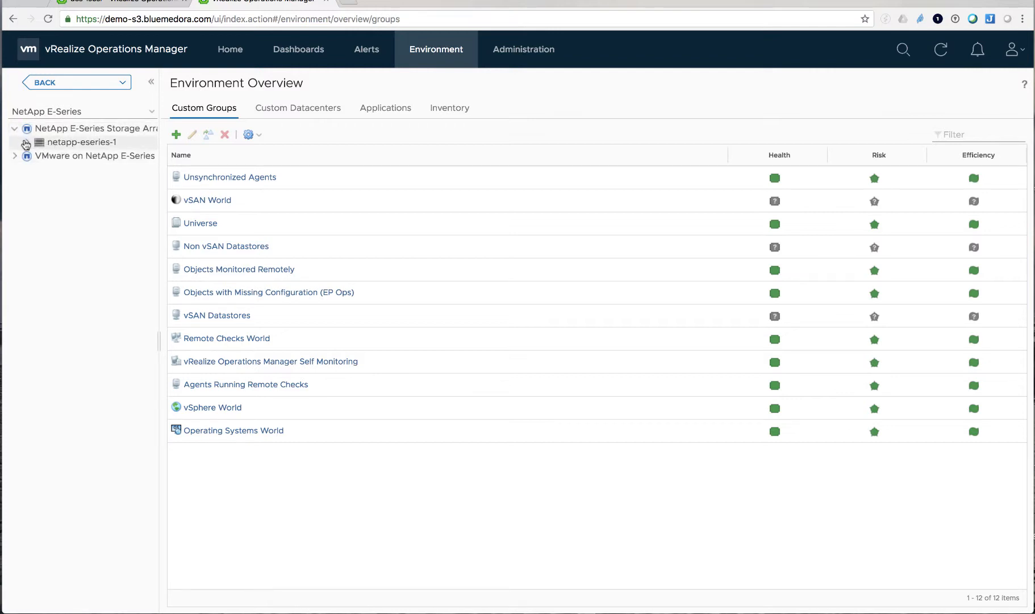
left_click(26, 143)
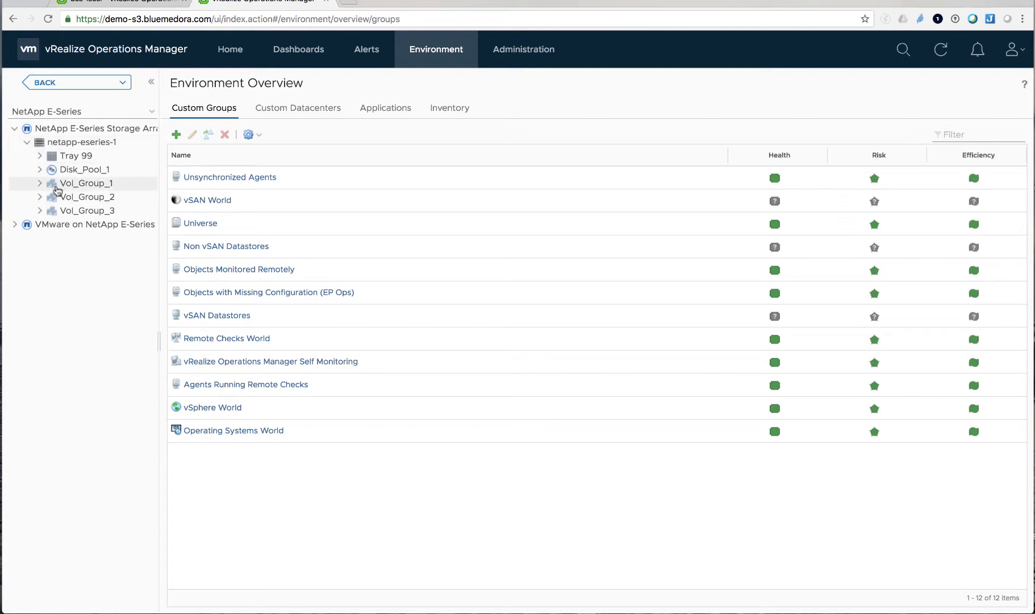
left_click(38, 156)
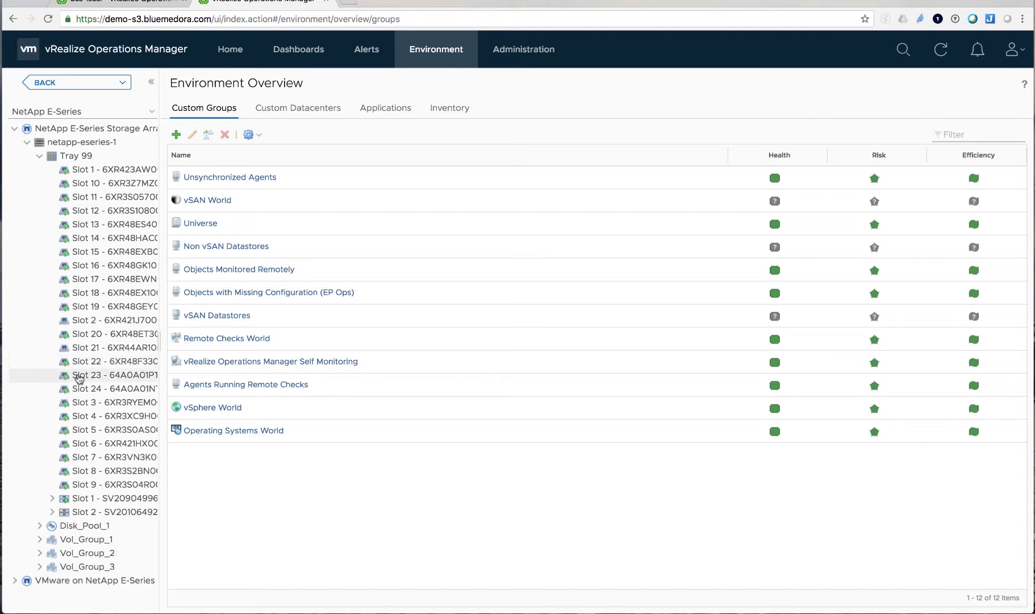
left_click(78, 158)
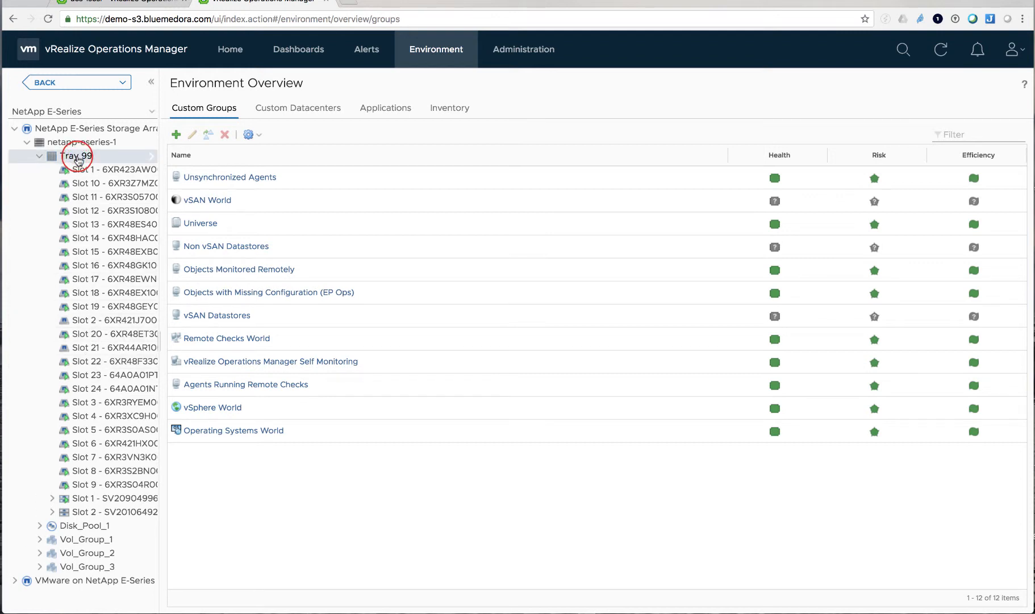
Open Tray 99's details and examine its health status and component statistics.
left_click(152, 156)
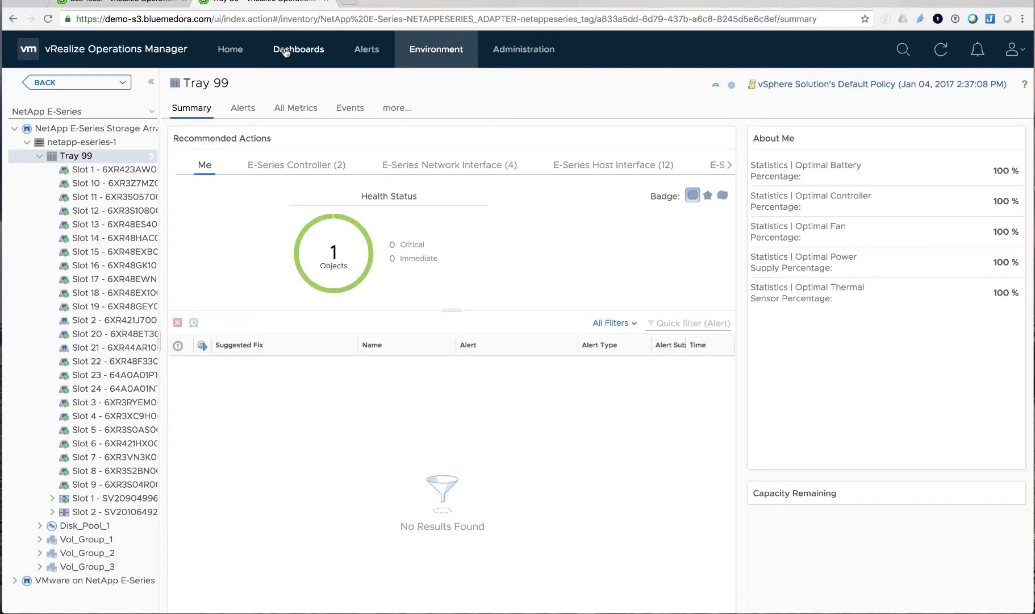
Open the NetApp E-Series dashboard E-Series Dynamic Disk Pool Overview and examine Disk_Pool_1's metric charts, alerts, health, properties and relationships.
left_click(286, 52)
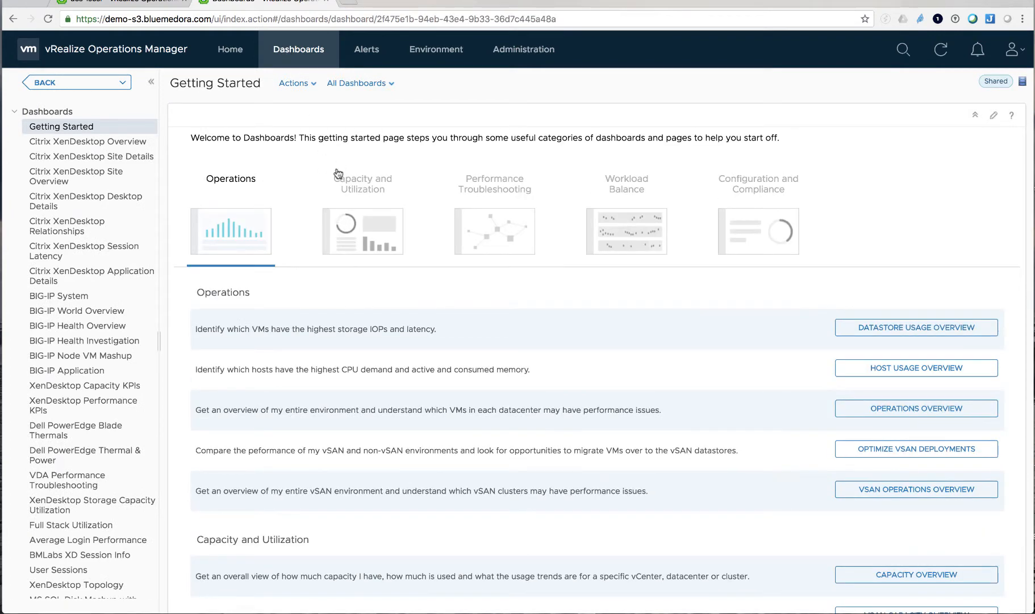
left_click(360, 84)
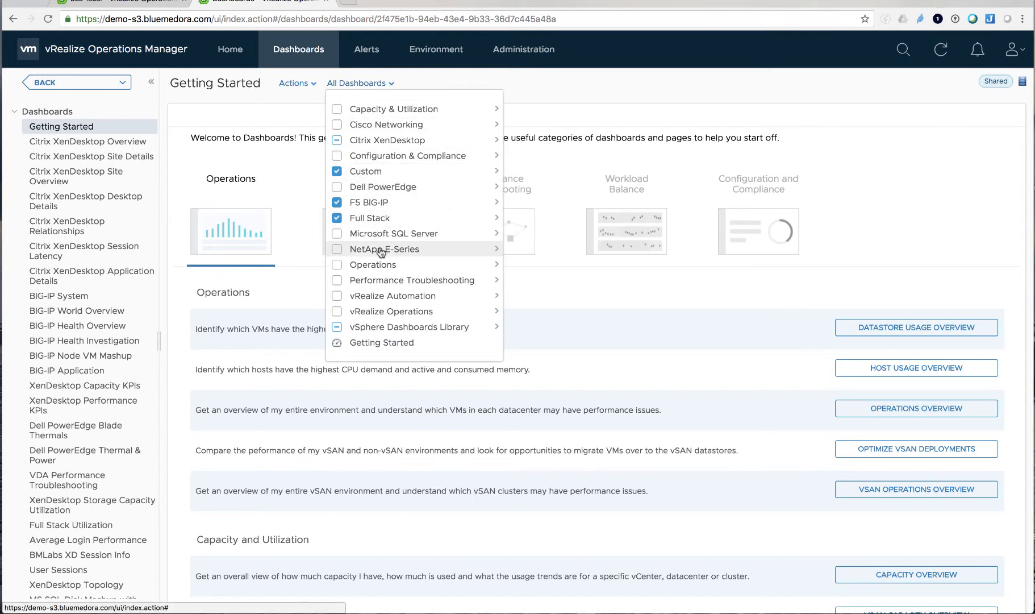
mouse_move(497, 260)
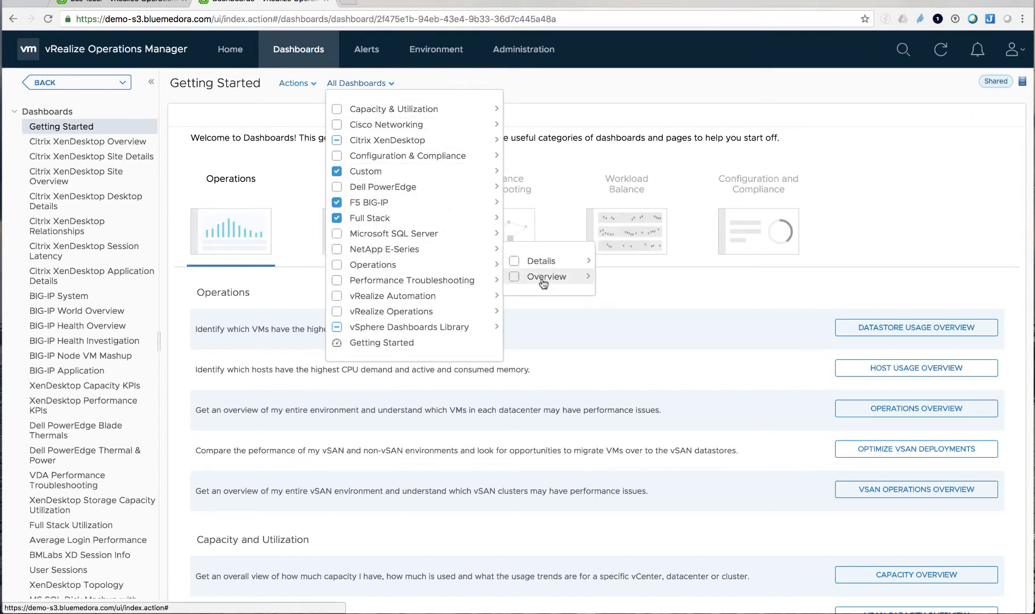
mouse_move(562, 276)
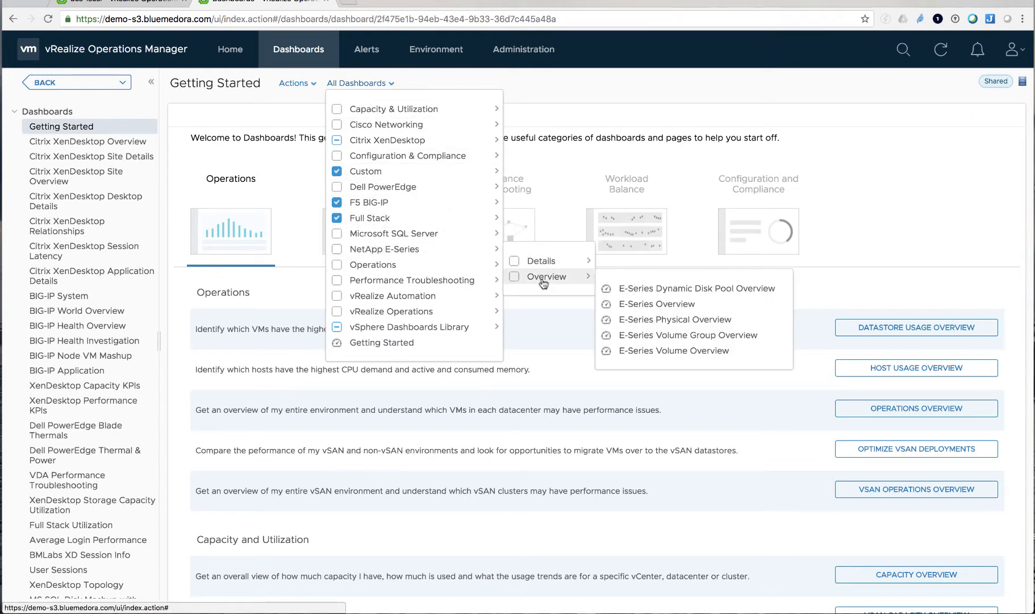
left_click(639, 288)
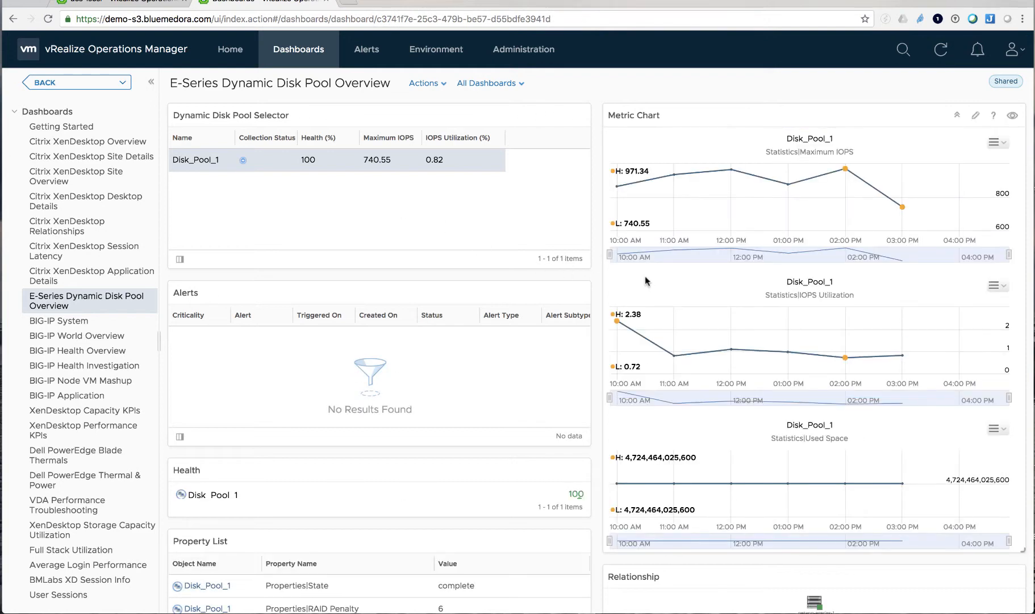
scroll(601, 412, "down", 2)
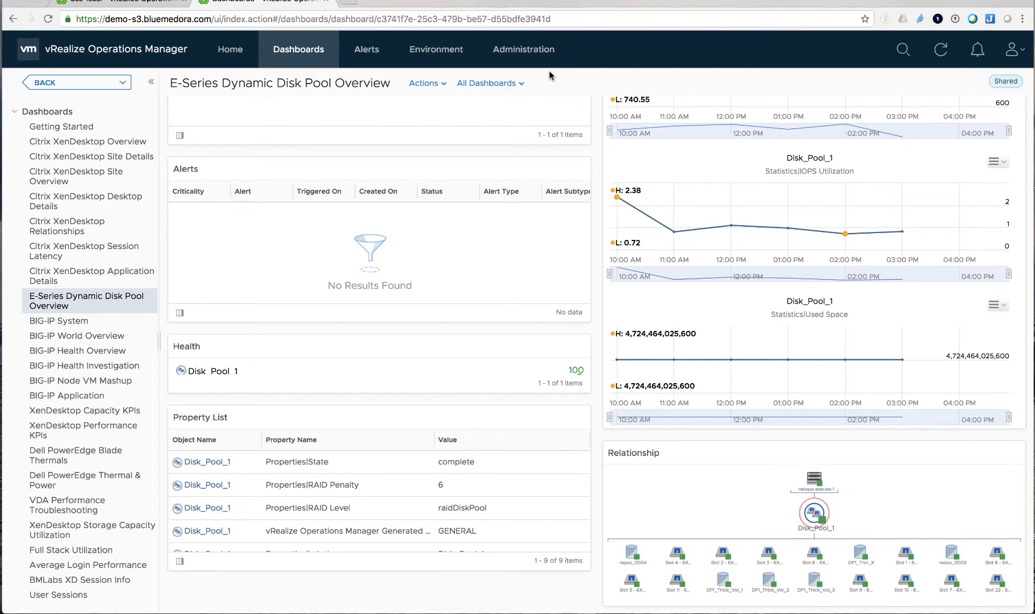
scroll(598, 128, "up", 3)
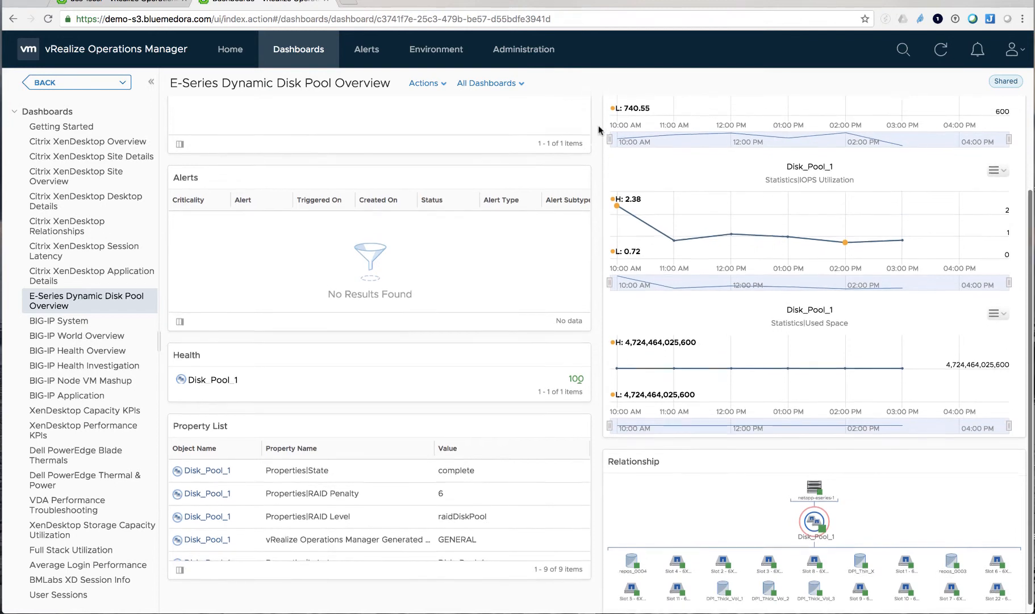